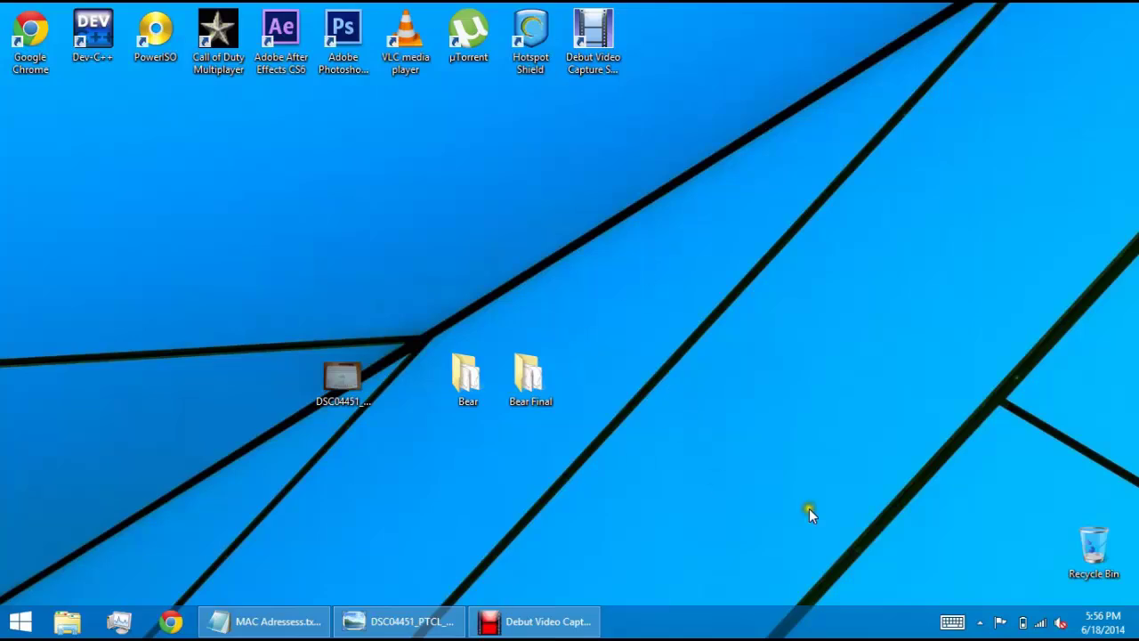
Open the PTCL-BB Wi-Fi connection's Properties via Network and Sharing Center and scroll its items list.
right_click(1052, 626)
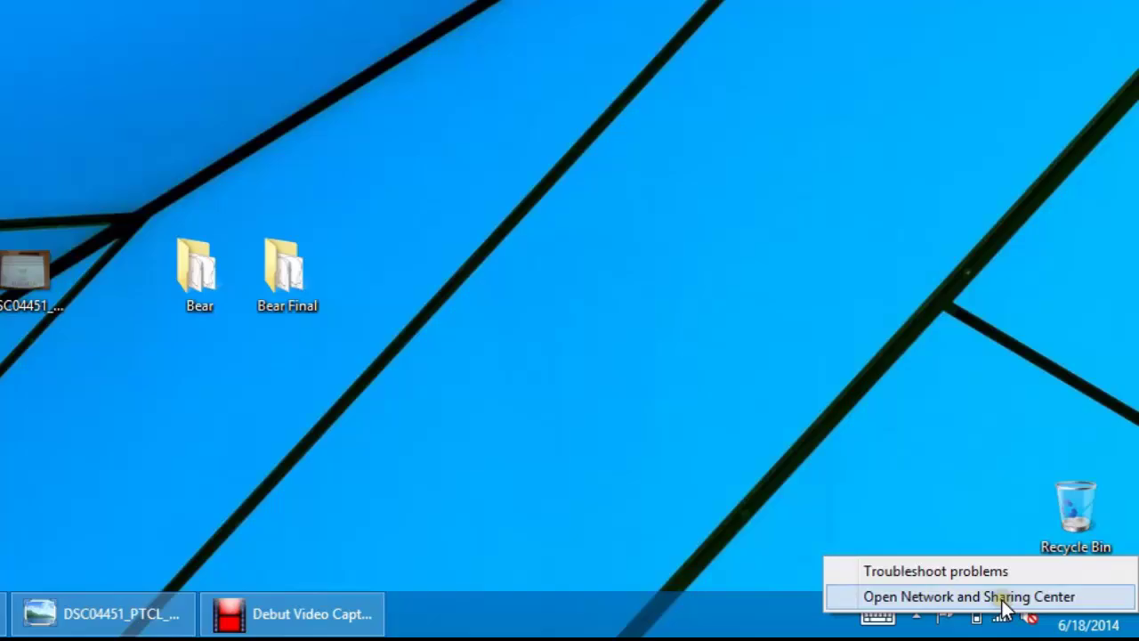
left_click(1037, 609)
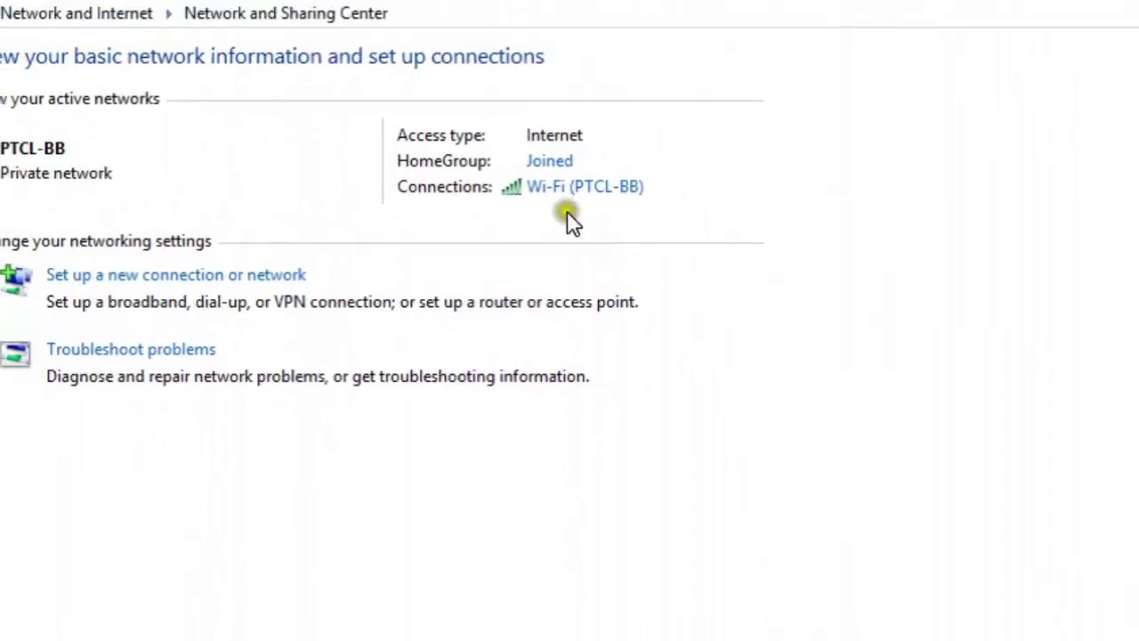
left_click(560, 186)
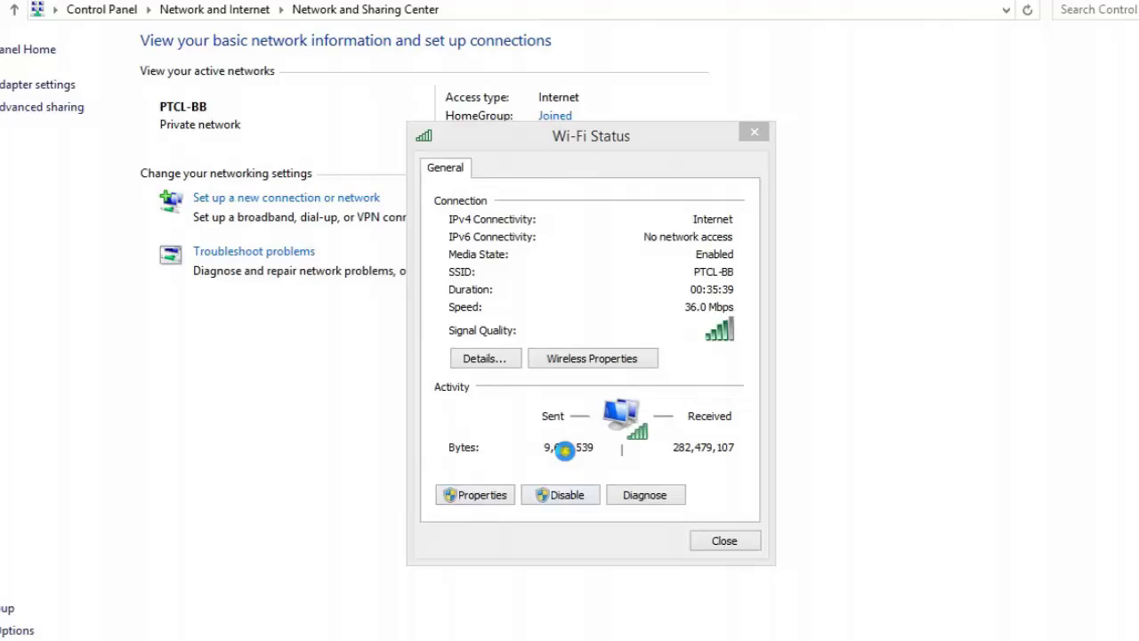
left_click(475, 495)
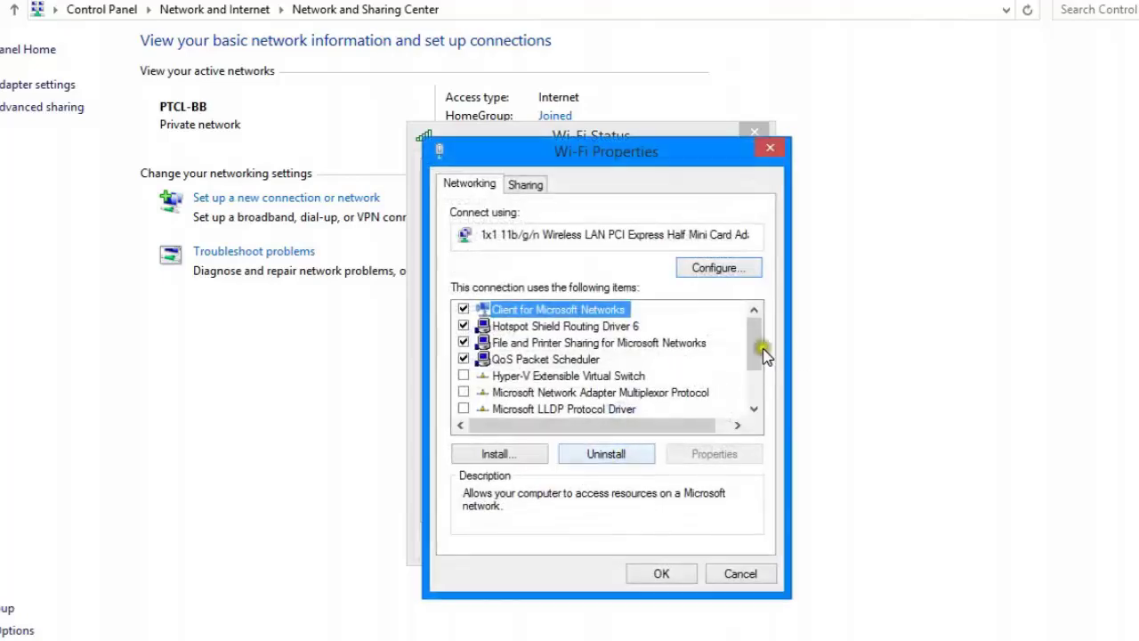
scroll(757, 357, "down", 1)
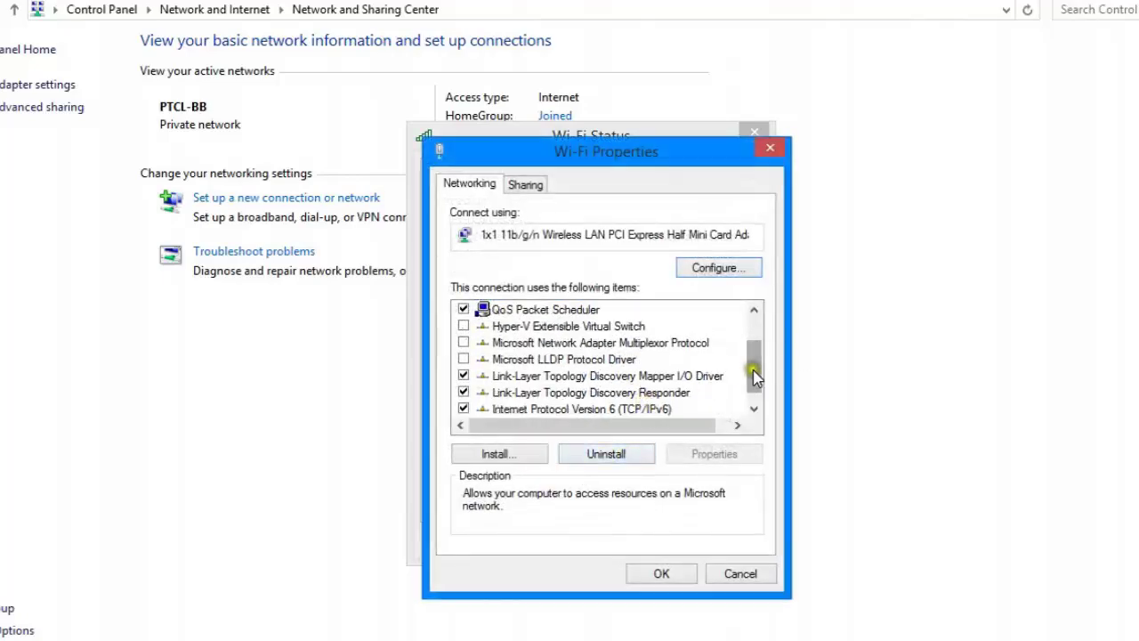
left_click_drag(753, 373, 742, 386)
Open the Wi-Fi IPv4 properties, toggle manual IP back to 'Obtain automatically', and confirm with OK.
double_click(669, 411)
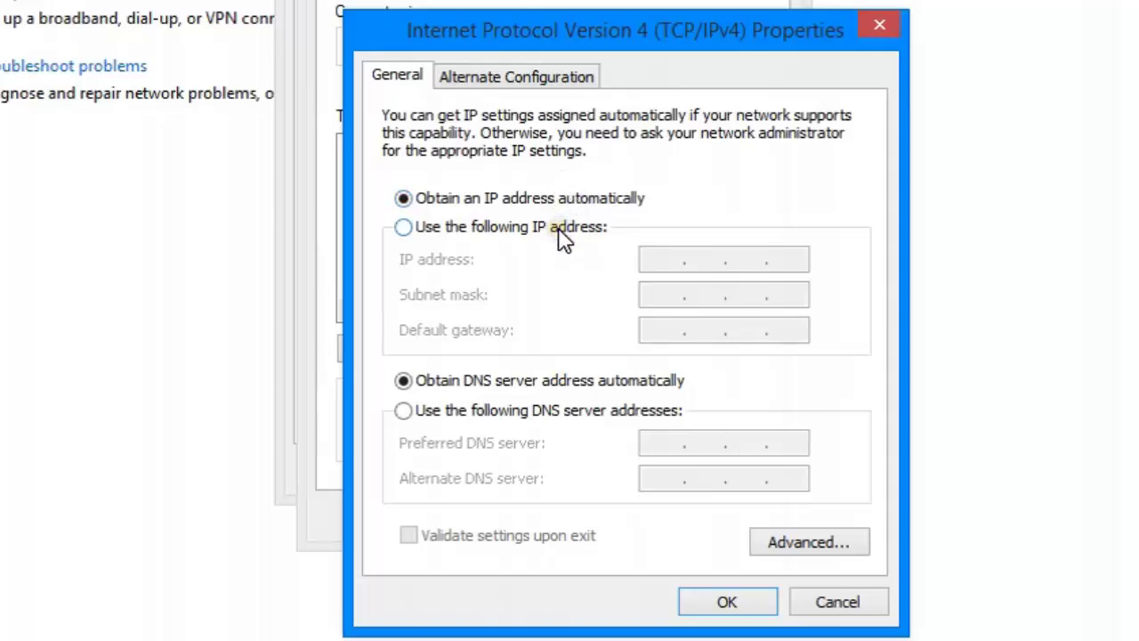
left_click(561, 236)
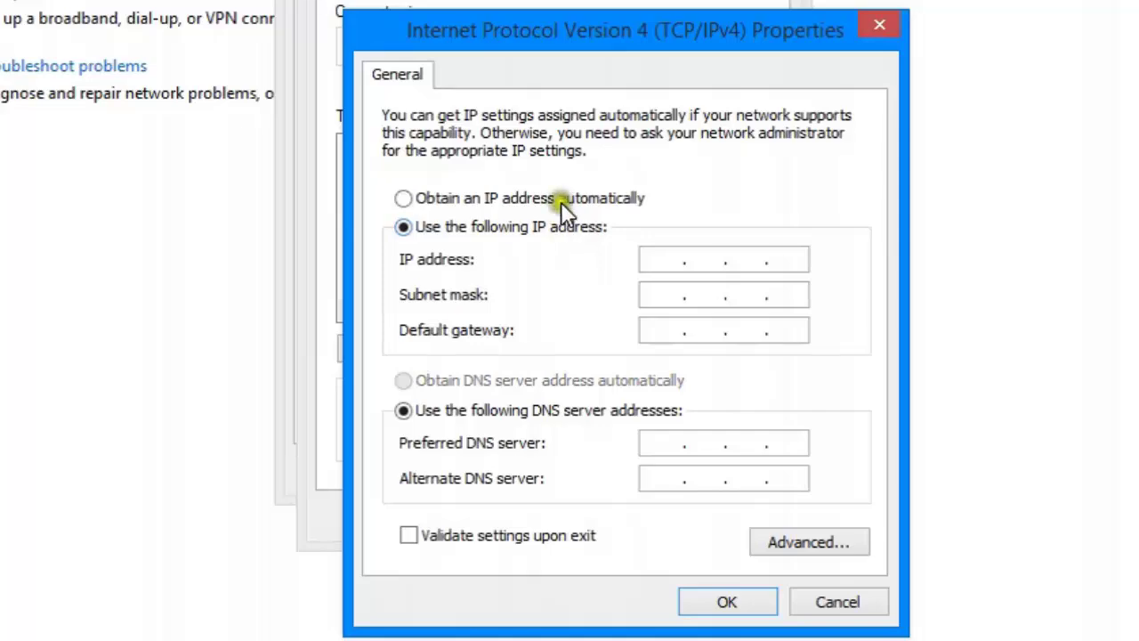
left_click(564, 201)
left_click(700, 591)
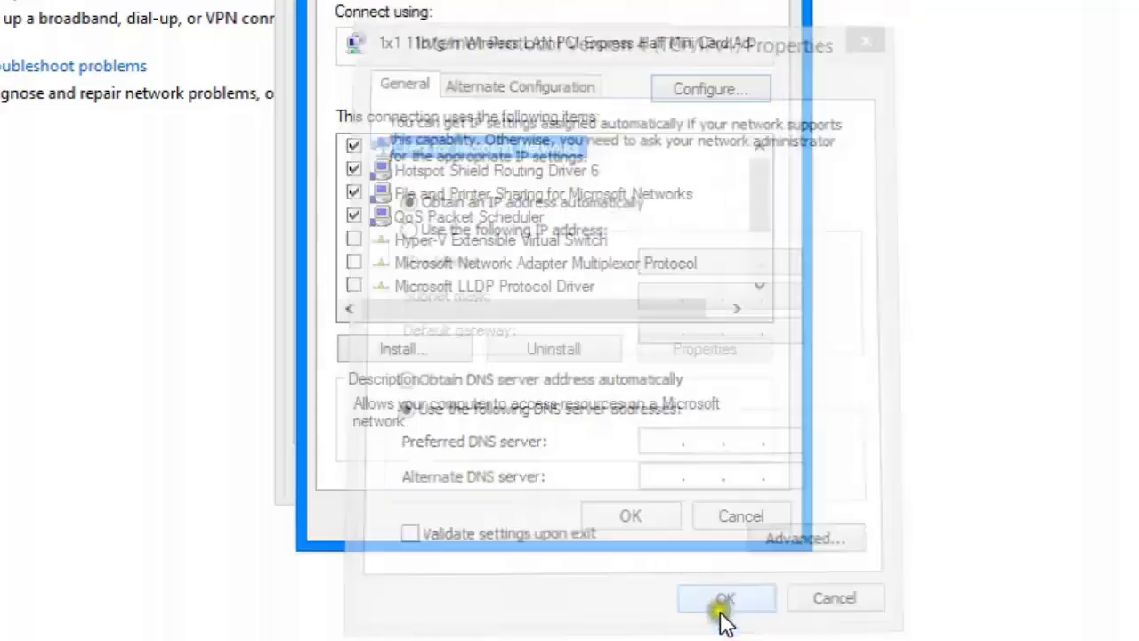
Close the Wi-Fi properties and status windows, then minimize Chrome's new tab to the taskbar.
left_click(741, 516)
left_click(753, 471)
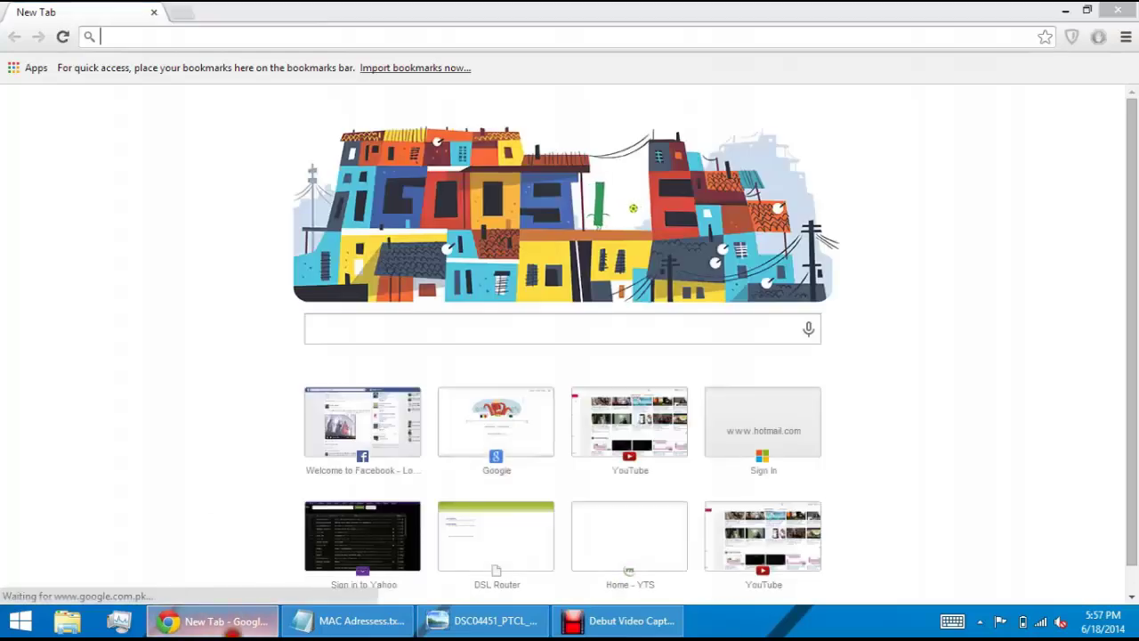
left_click(213, 620)
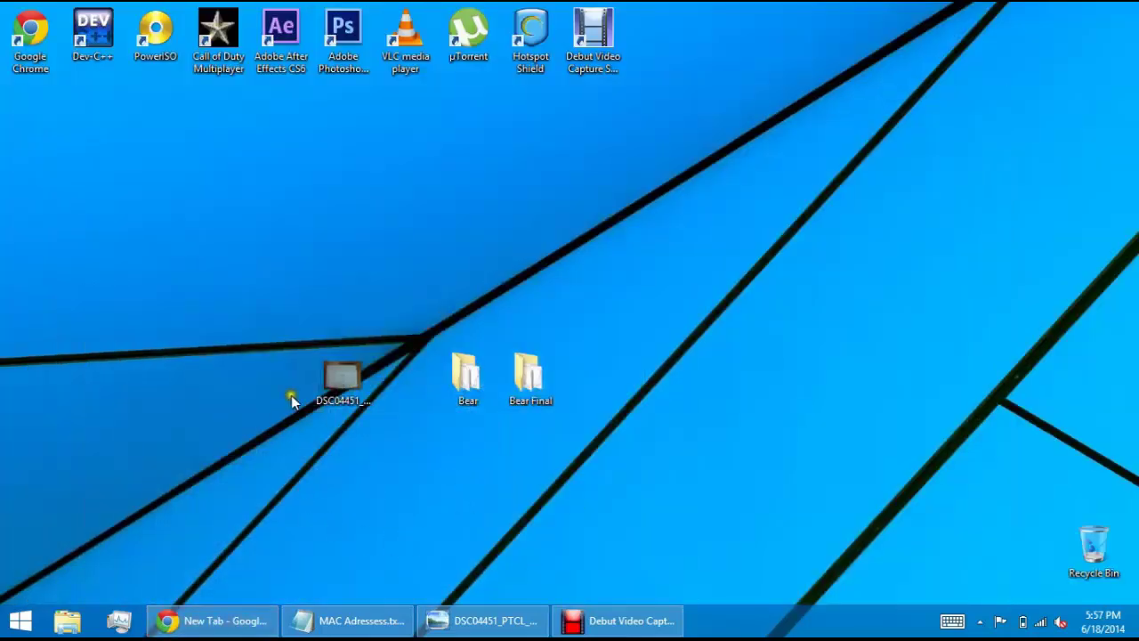
double_click(331, 392)
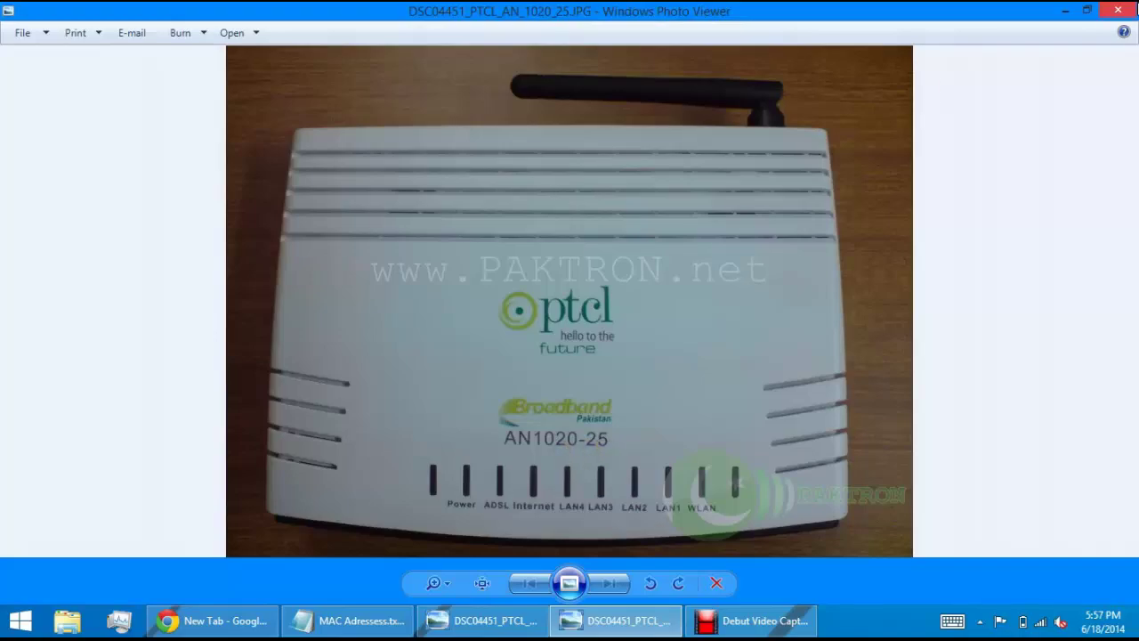
key("alt+F4")
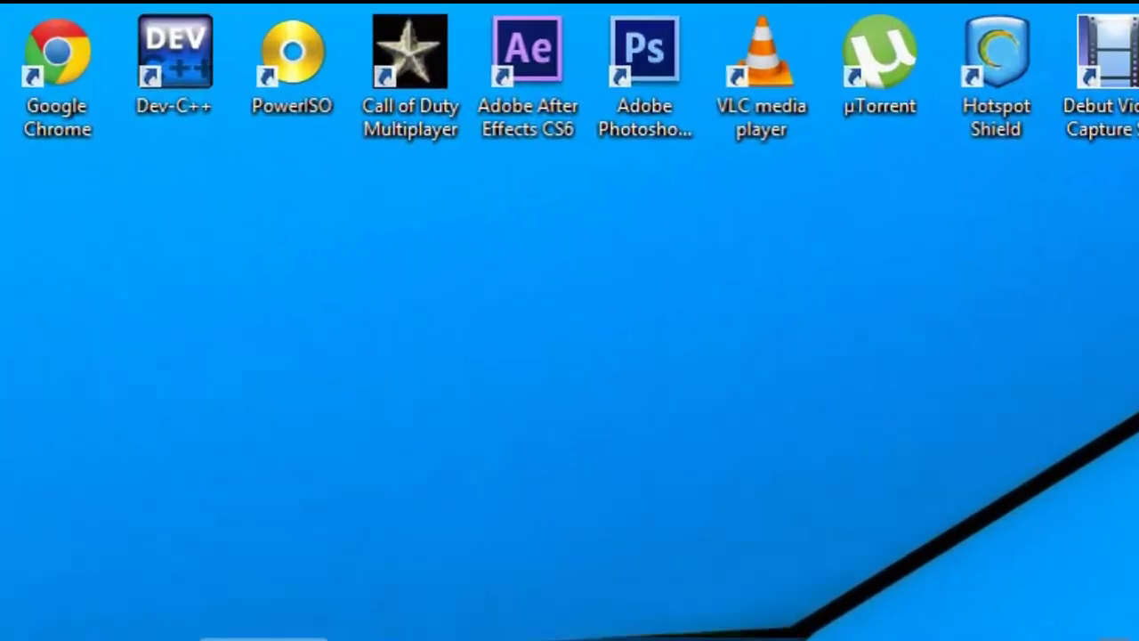
Restore Chrome and load the router admin page at 192.168.1.1.
left_click(206, 628)
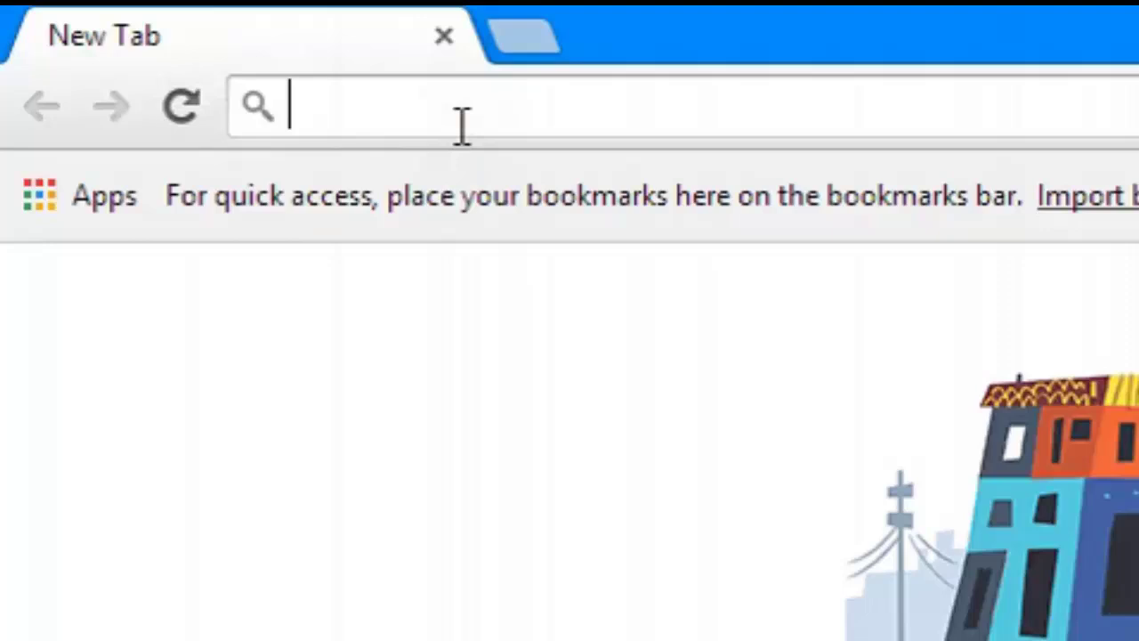
left_click(462, 124)
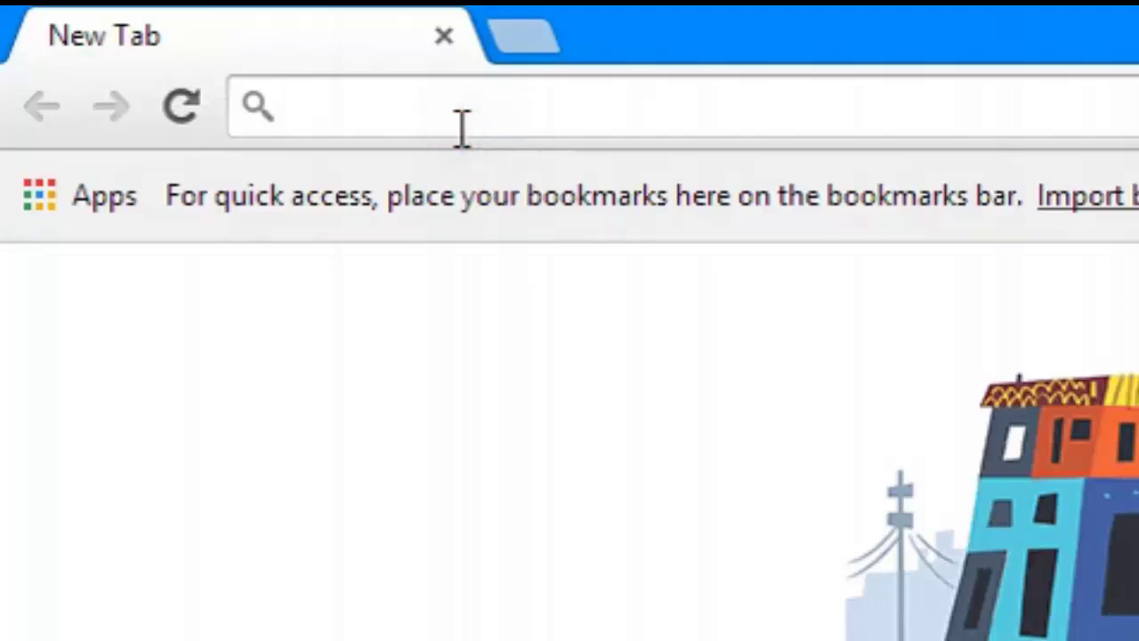
type("19")
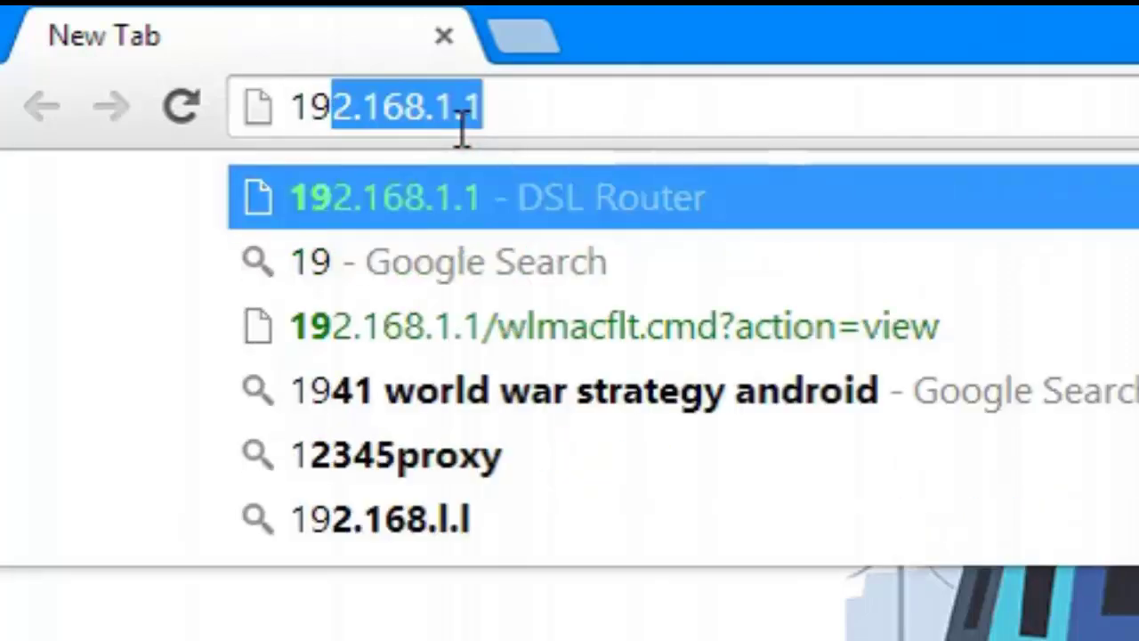
type("2.168")
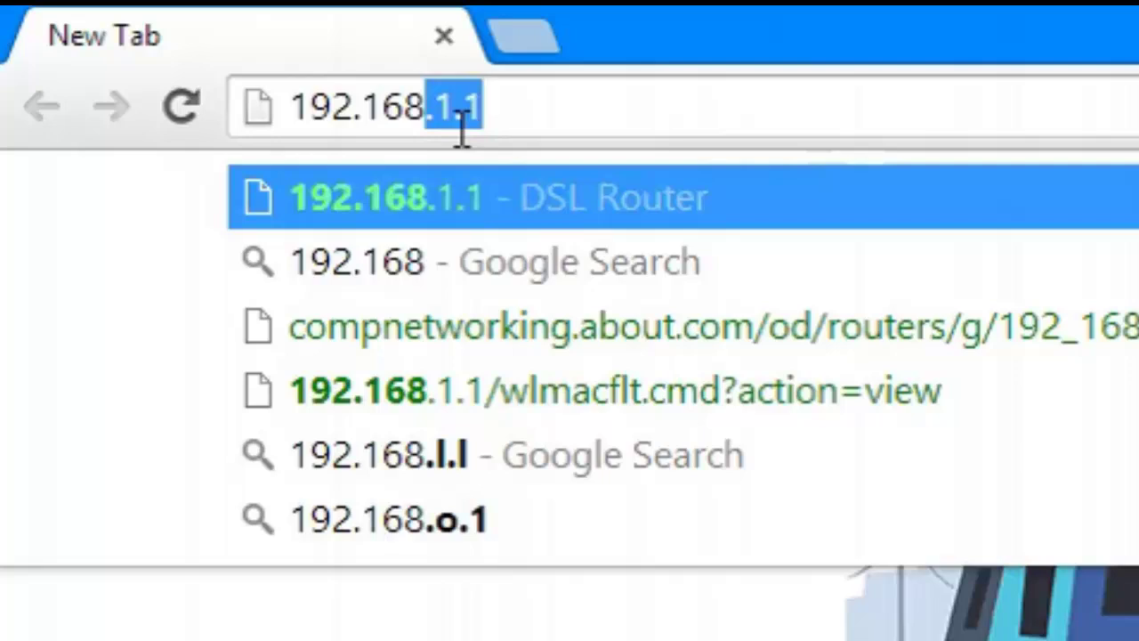
type(".")
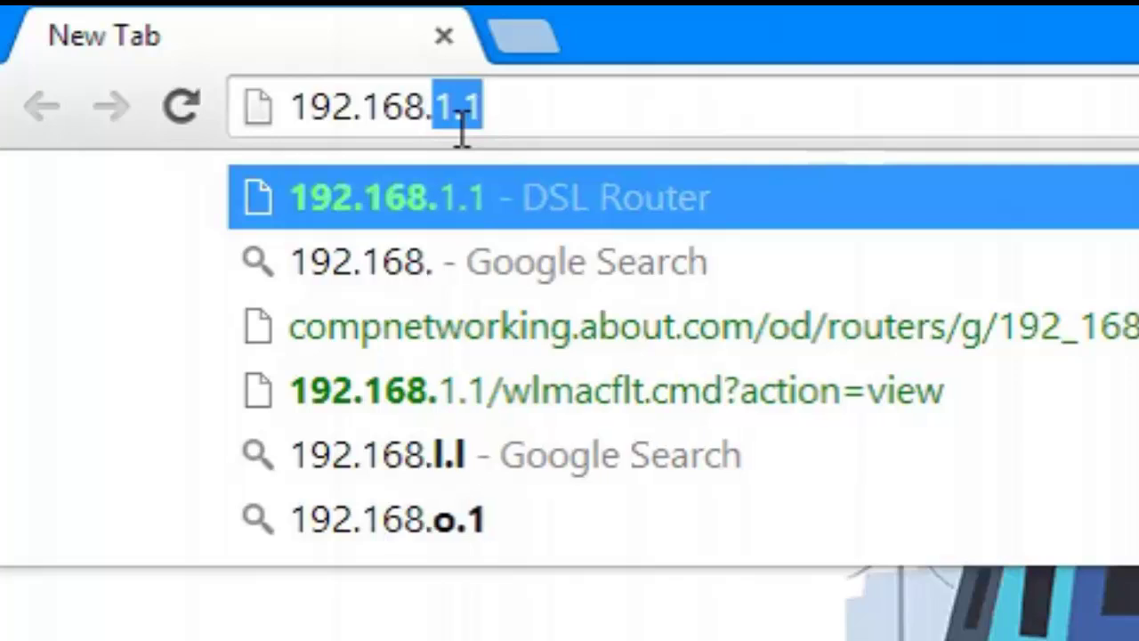
type("1.1")
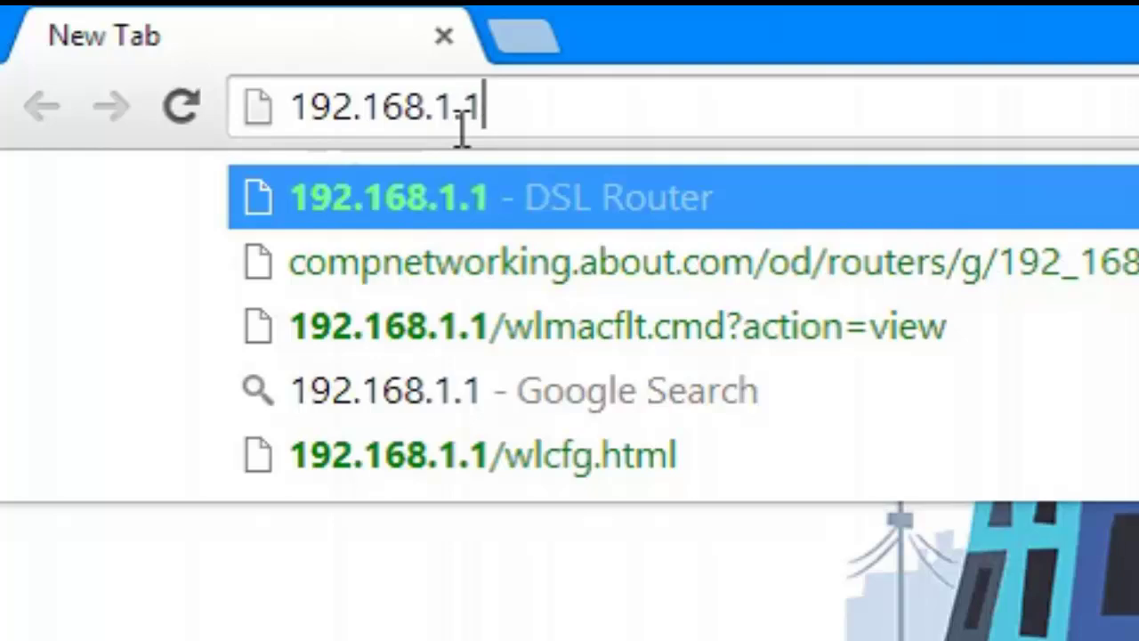
key("Return")
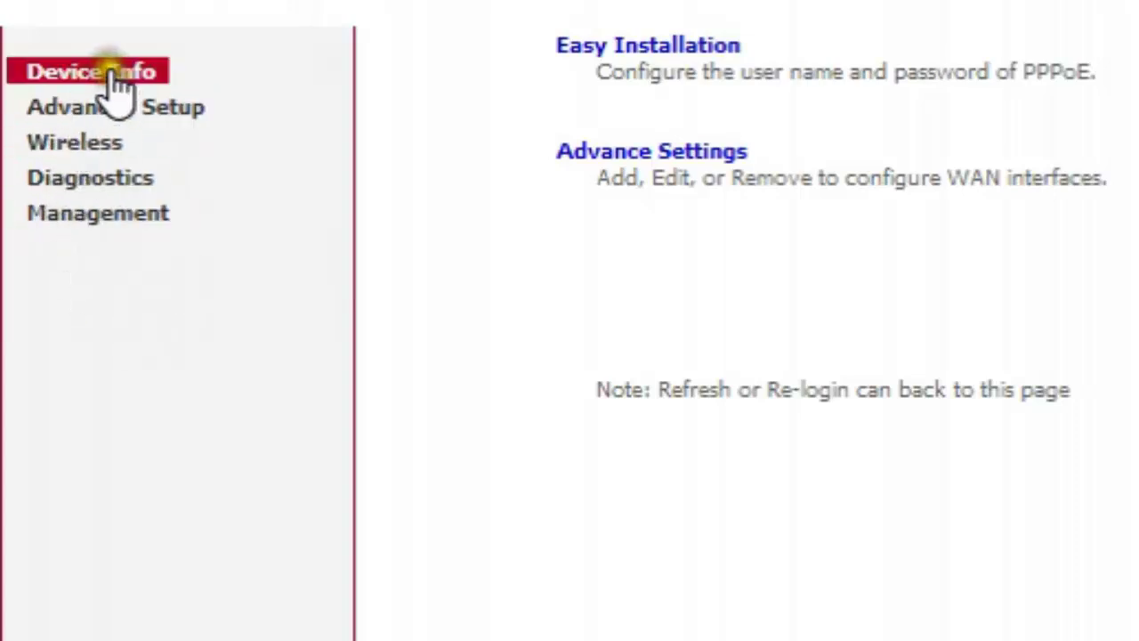
Go to Wireless > MAC Filter on the router and switch to the Notepad MAC list.
left_click(94, 149)
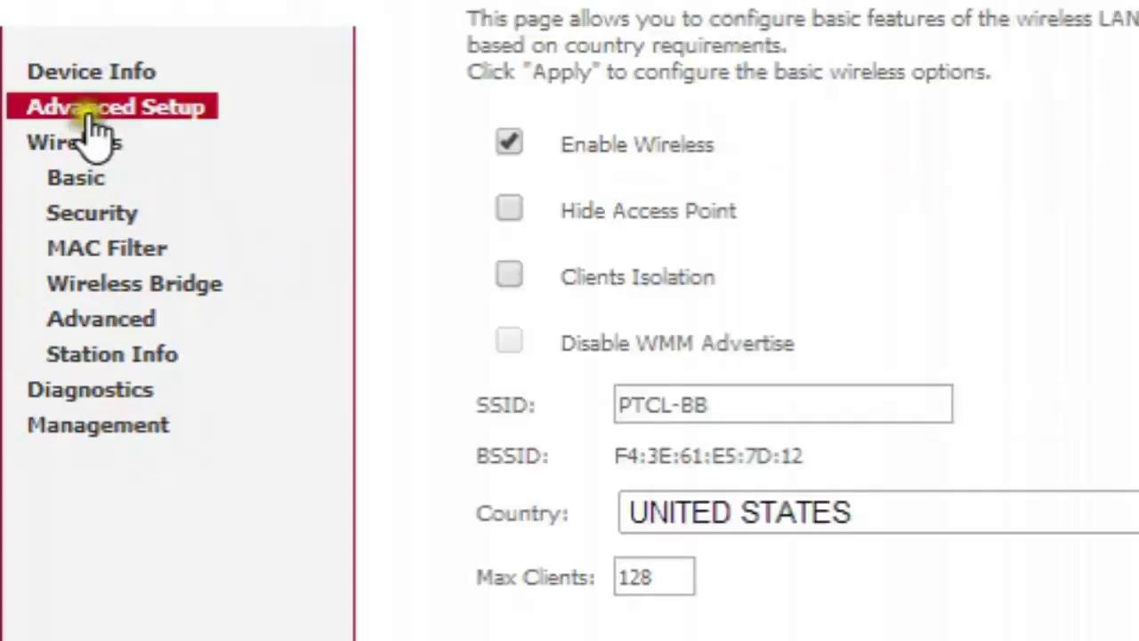
left_click(120, 258)
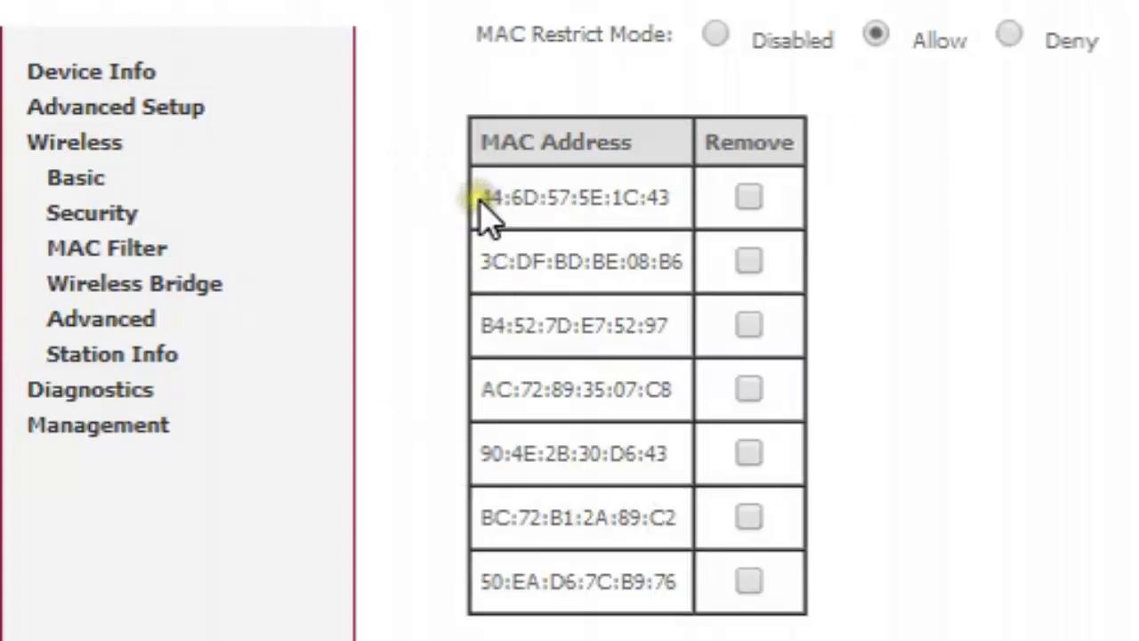
key("alt+Tab")
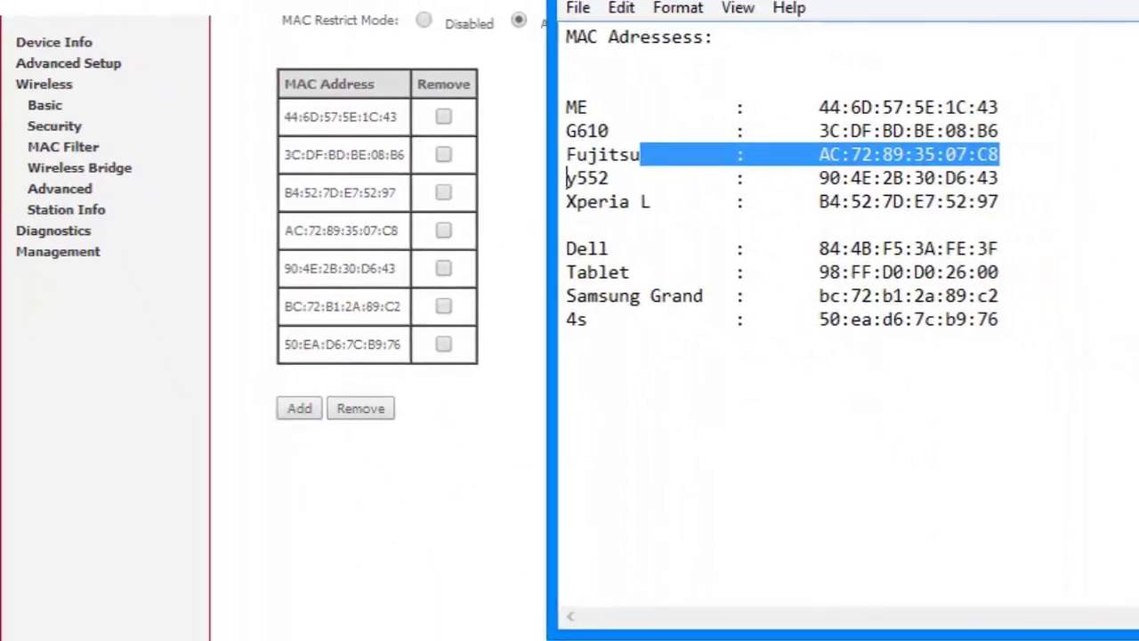
Highlight the ME, G610 and Fujitsu MAC entries in Notepad, then bring back the router page and Wi-Fi list.
left_click(580, 104)
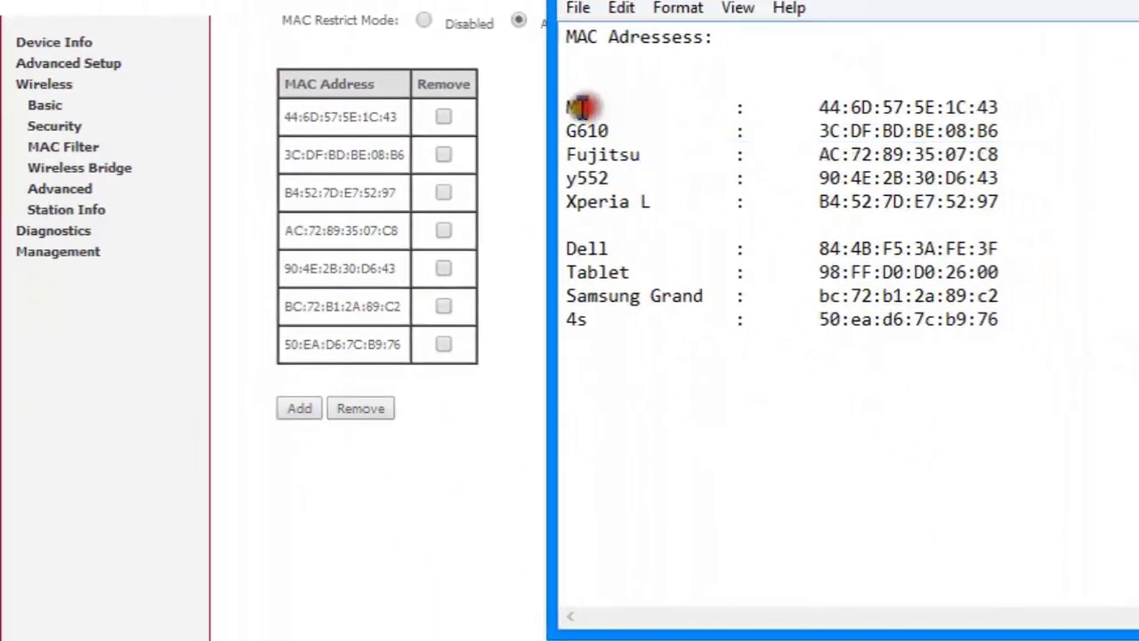
double_click(576, 106)
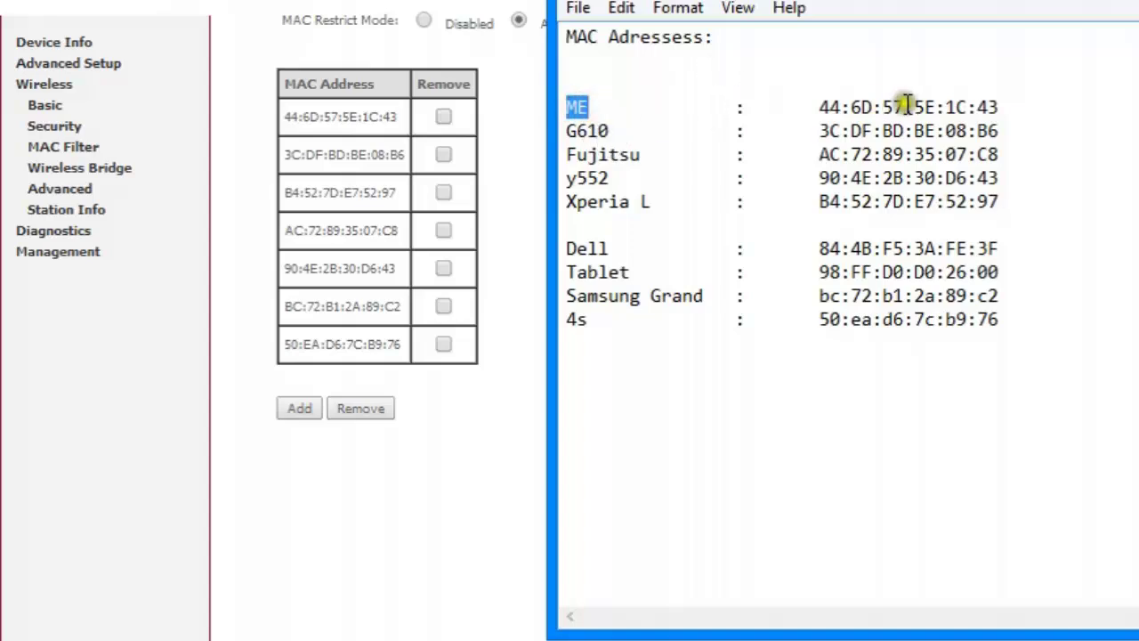
left_click_drag(1003, 107, 819, 108)
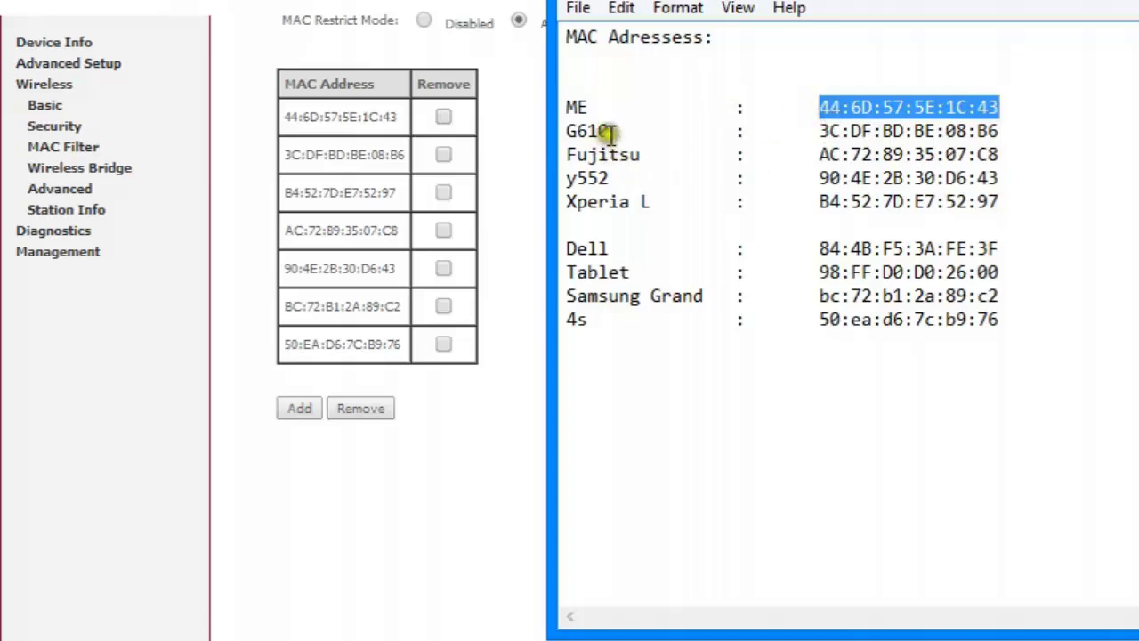
left_click_drag(610, 134, 550, 135)
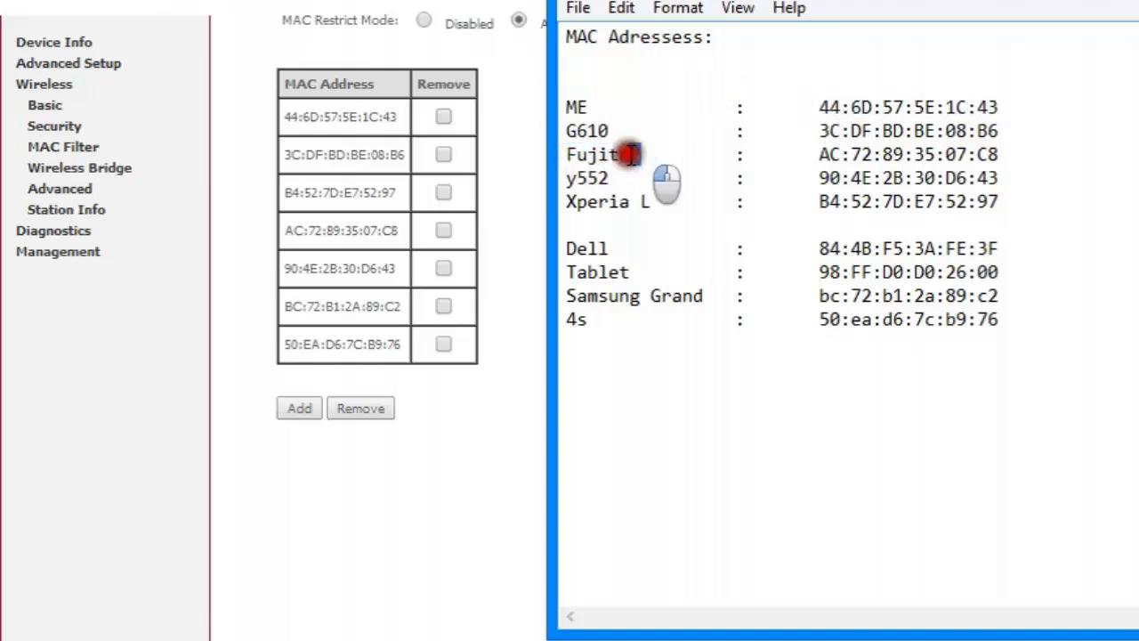
left_click_drag(631, 153, 565, 168)
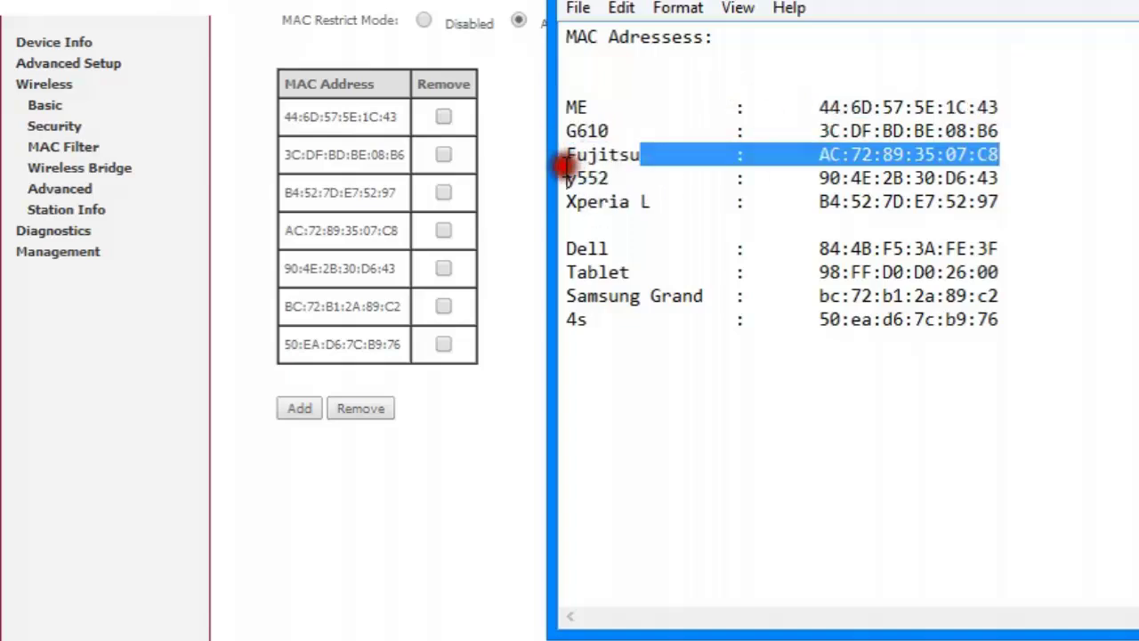
left_click(502, 242)
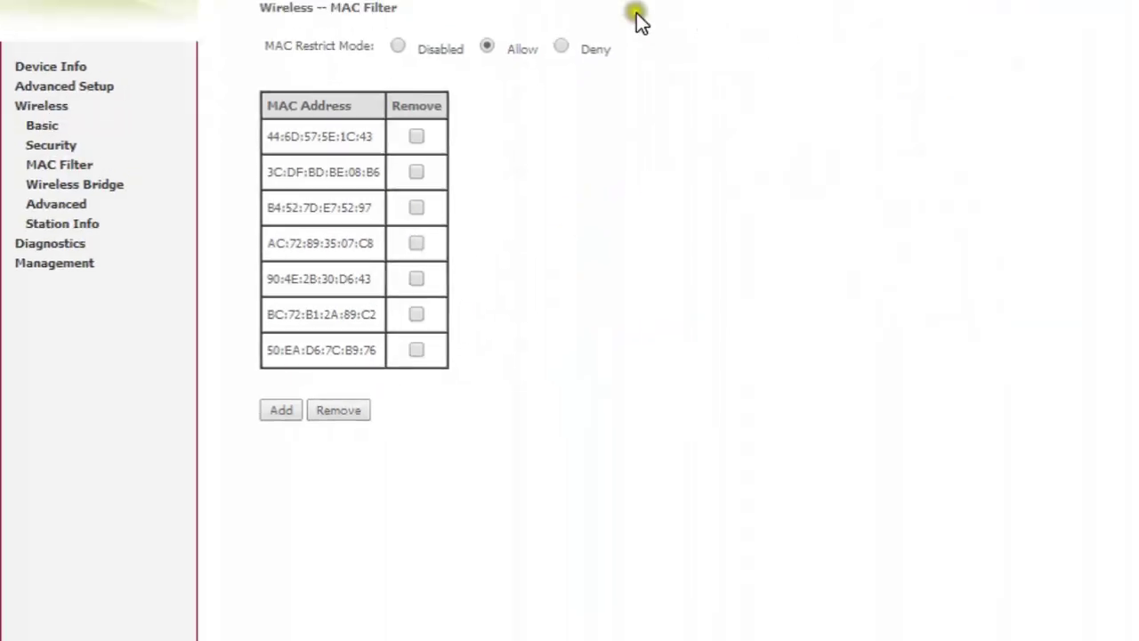
left_click(1045, 623)
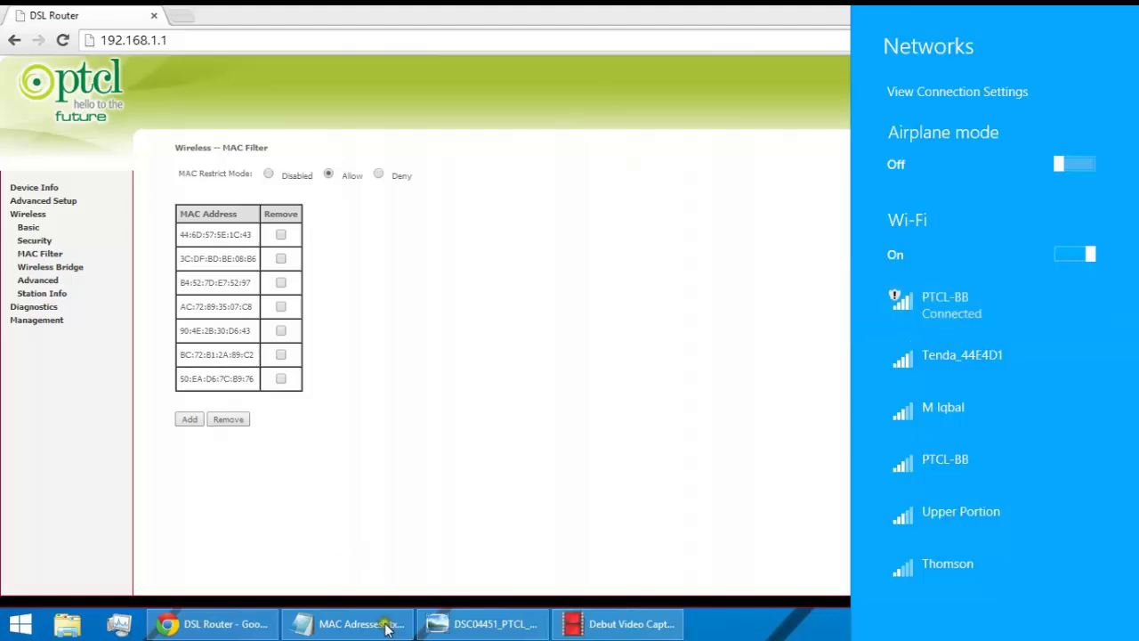
Close the Wi-Fi list and locate the G610 entry in the Notepad MAC notes.
left_click(379, 479)
left_click(347, 623)
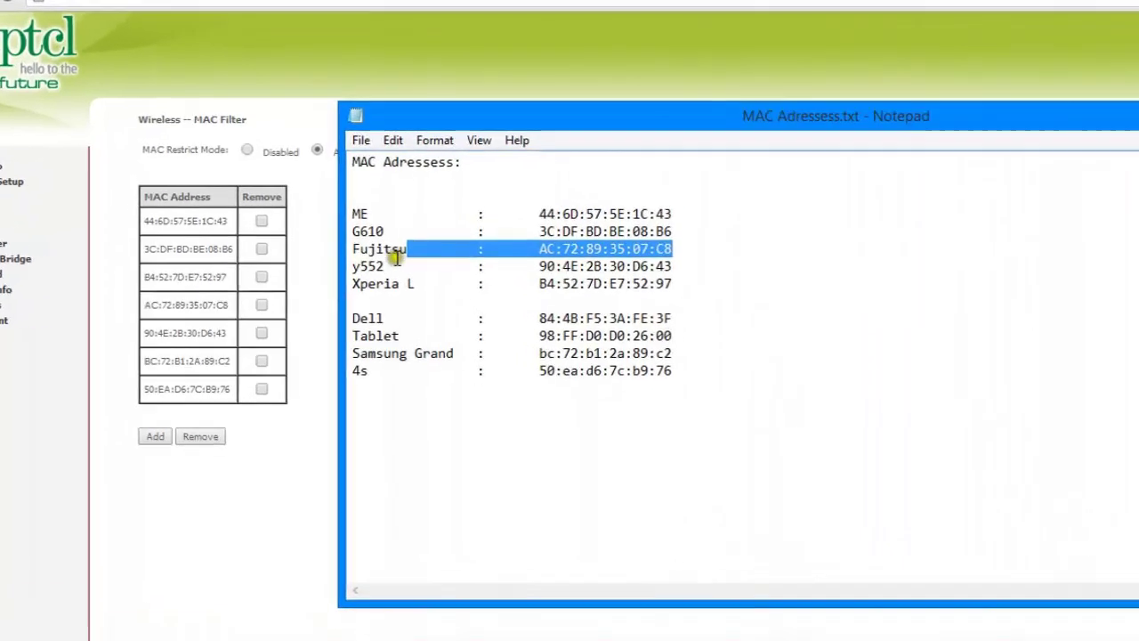
left_click(384, 244)
left_click_drag(377, 211, 341, 211)
left_click(735, 211)
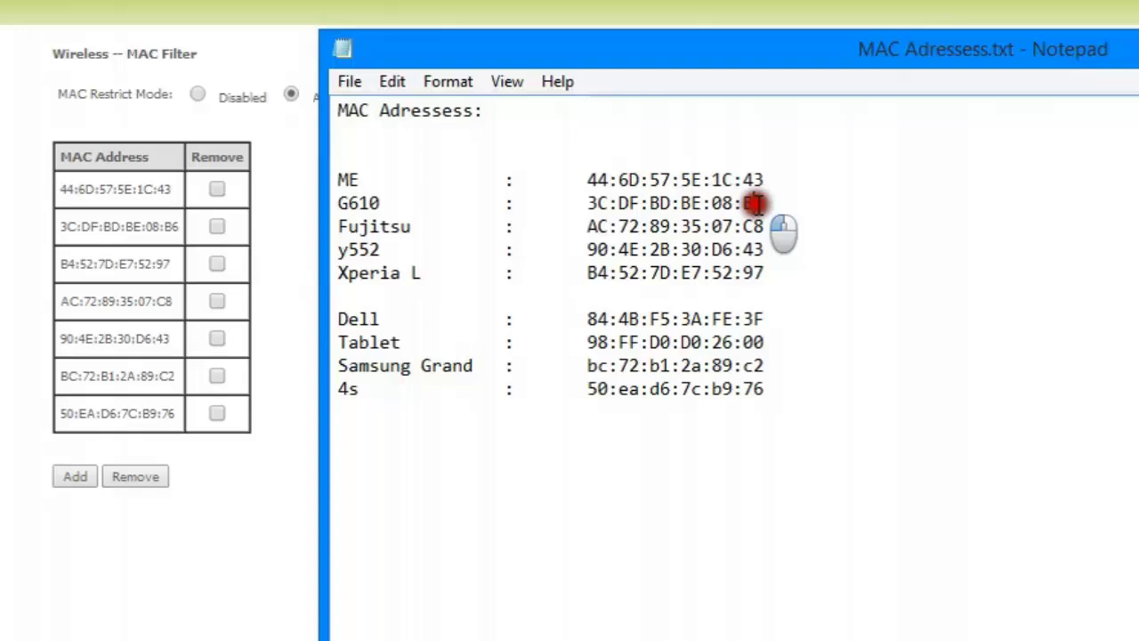
Tick the 3C:DF:BD:BE:08:B6 row in the MAC filter table and remove it.
left_click_drag(62, 226, 222, 233)
left_click(217, 227)
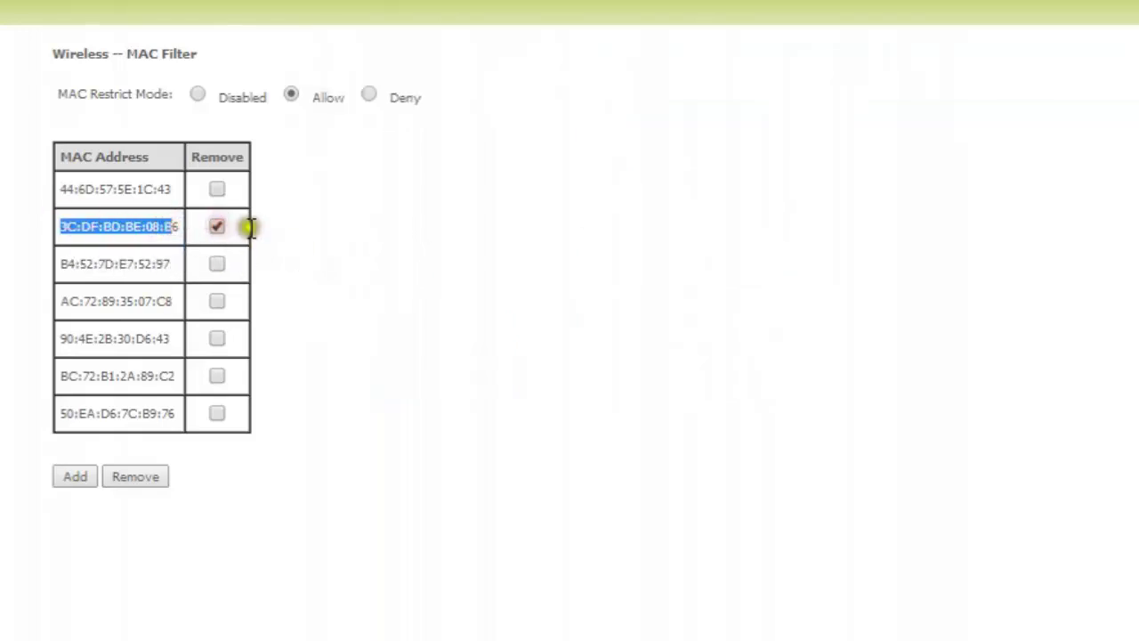
left_click(129, 477)
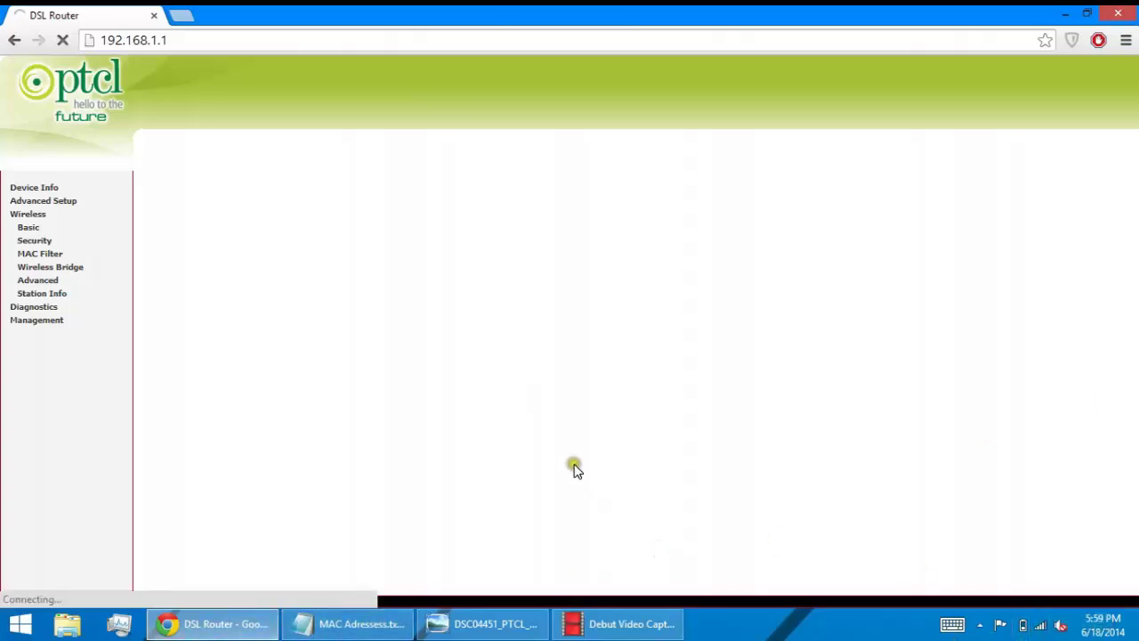
Bring up the Notepad notes and reconnect to the PTCL-BB Wi-Fi network.
left_click(378, 623)
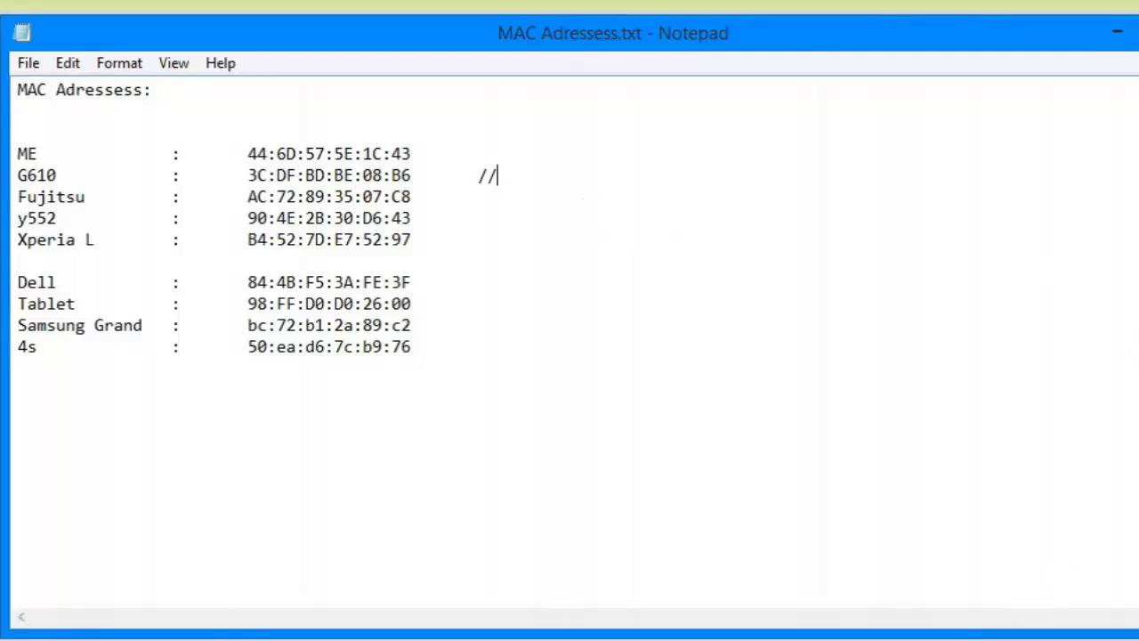
left_click(1037, 634)
double_click(970, 255)
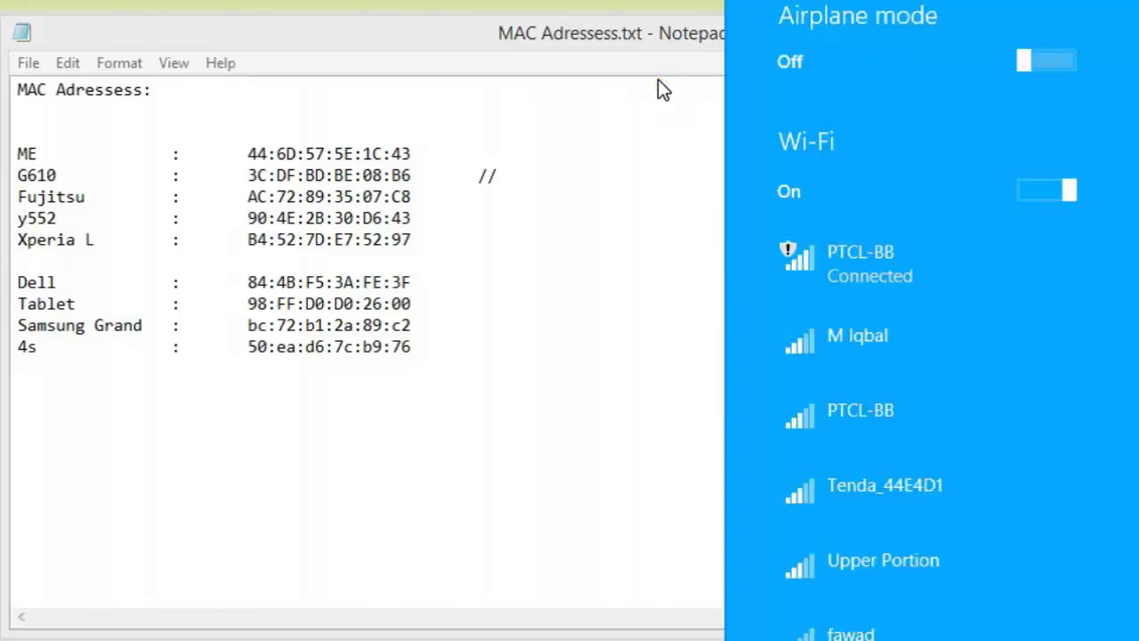
Check the G610 marker in Notepad, minimise the router page, and shift Notepad left.
left_click(509, 176)
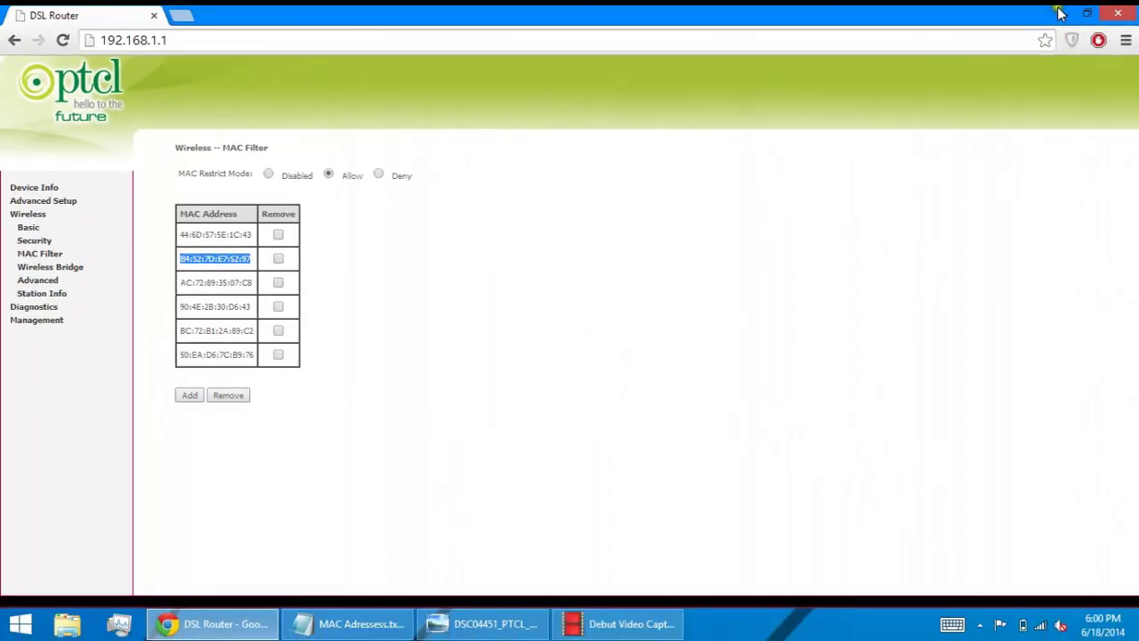
left_click(1061, 13)
left_click_drag(1068, 153, 899, 153)
Minimise Notepad, then search 'cmd' on the Start screen and launch Command Prompt.
left_click(953, 140)
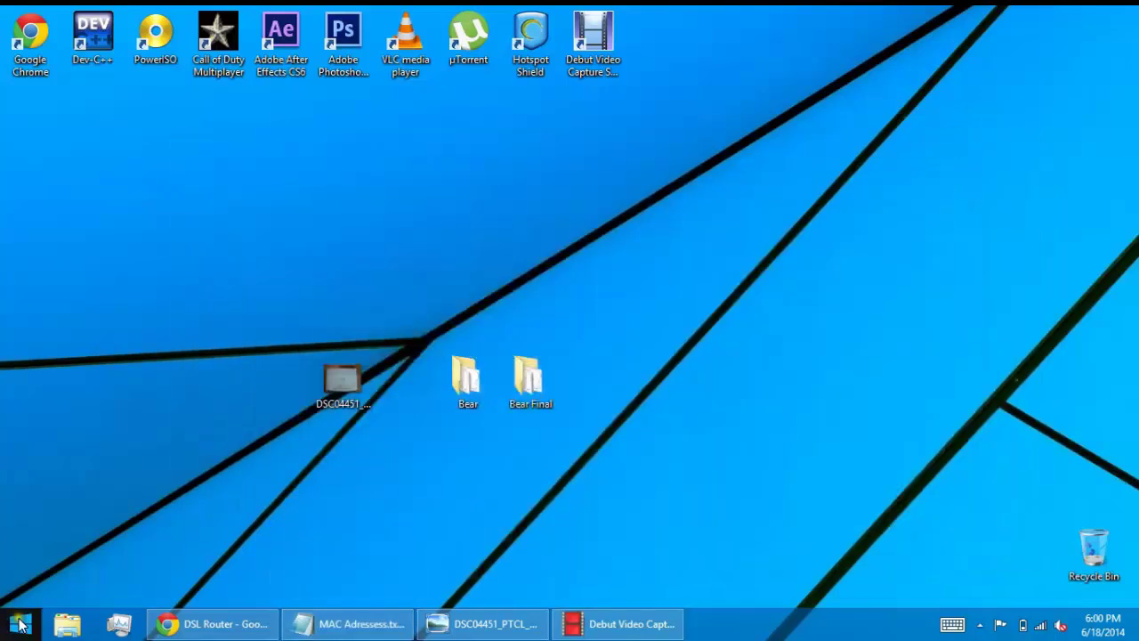
left_click(19, 626)
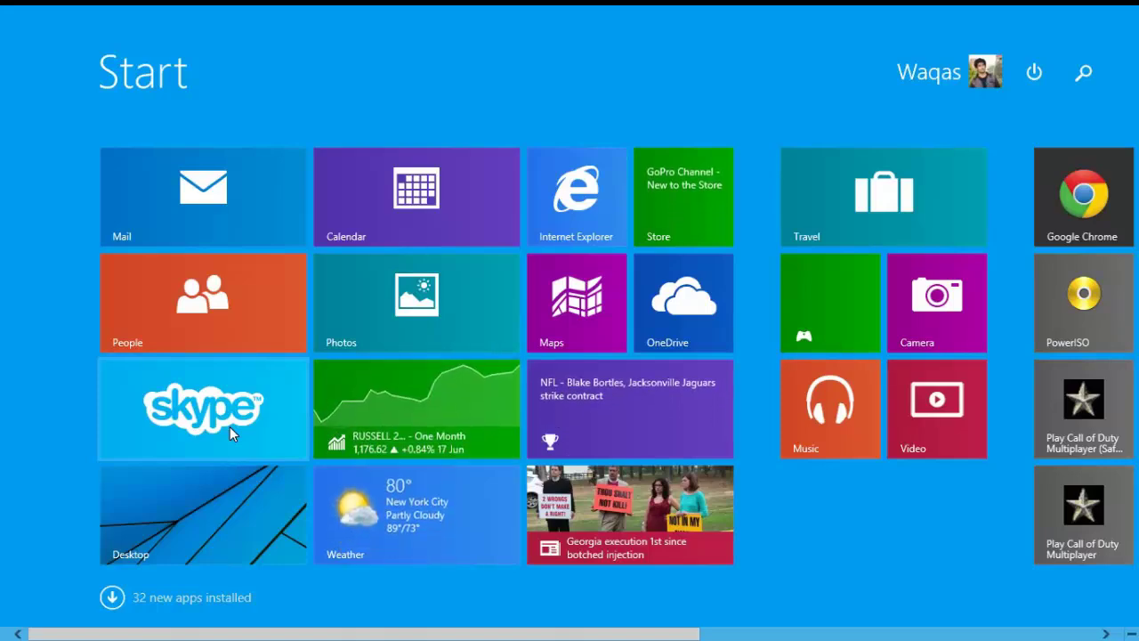
type("cmd")
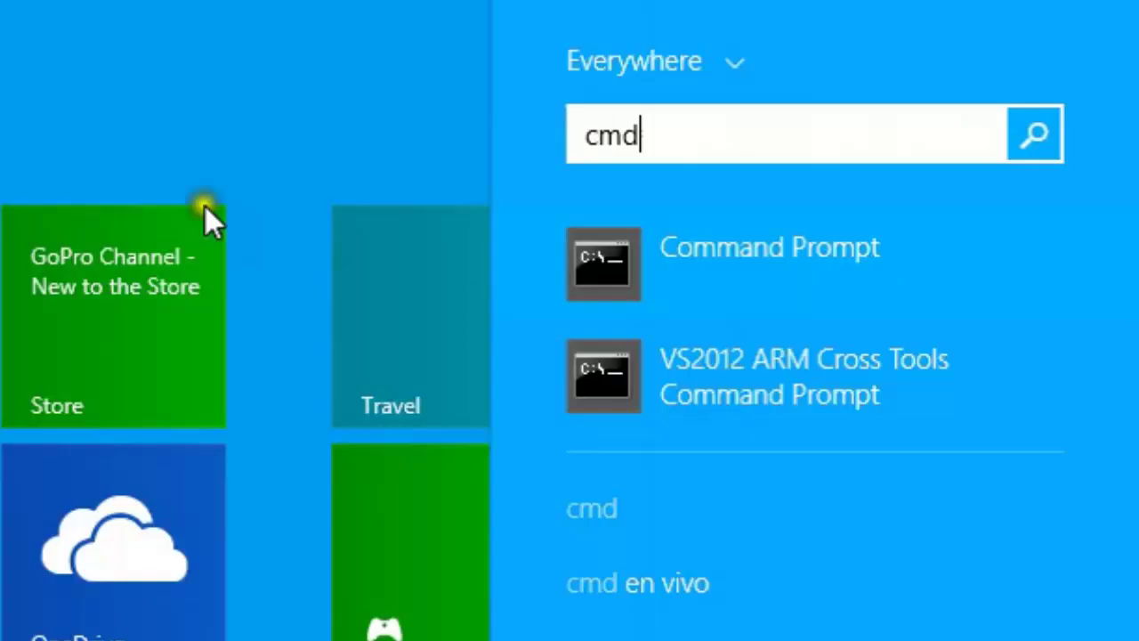
left_click(731, 269)
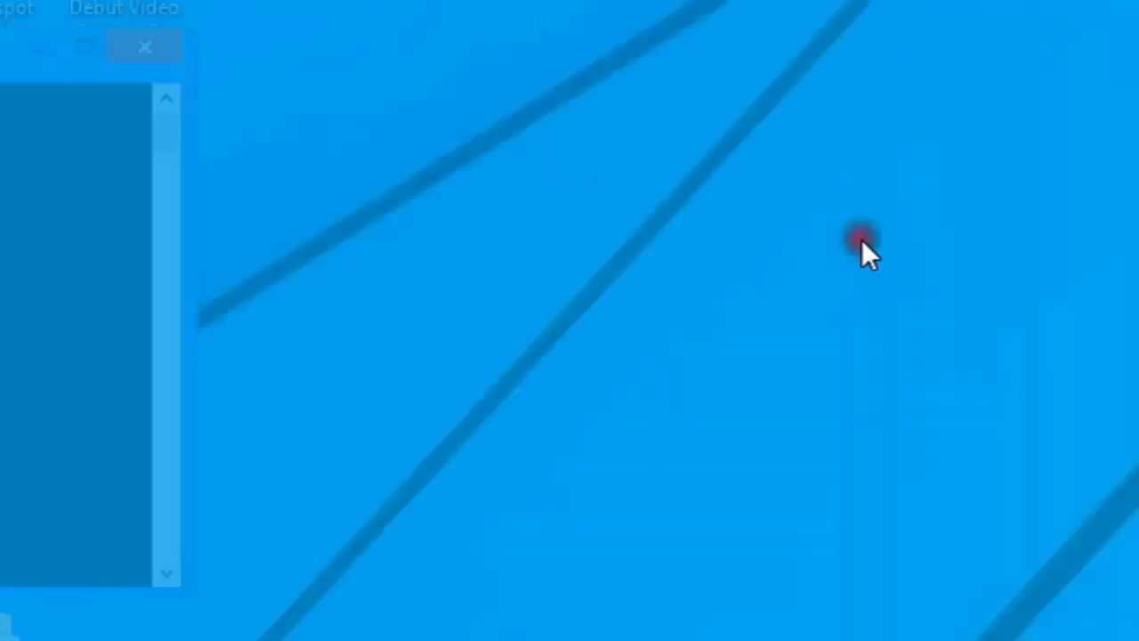
Centre the console window and run ipconfig /all.
left_click_drag(362, 69, 720, 224)
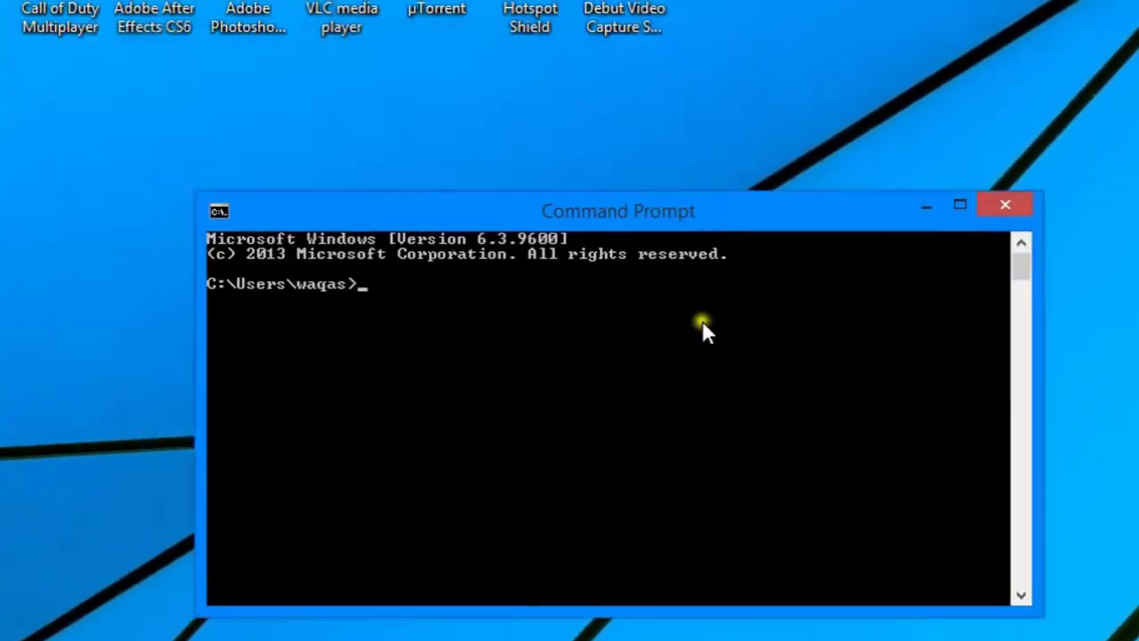
type("ipconfig ")
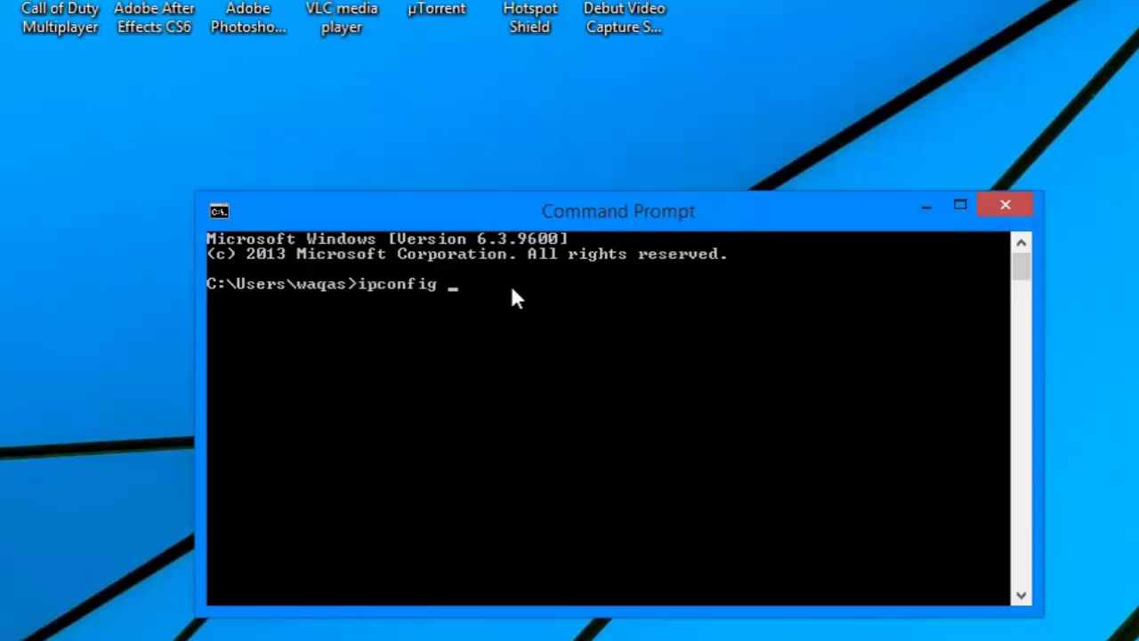
type("/all")
key("Return")
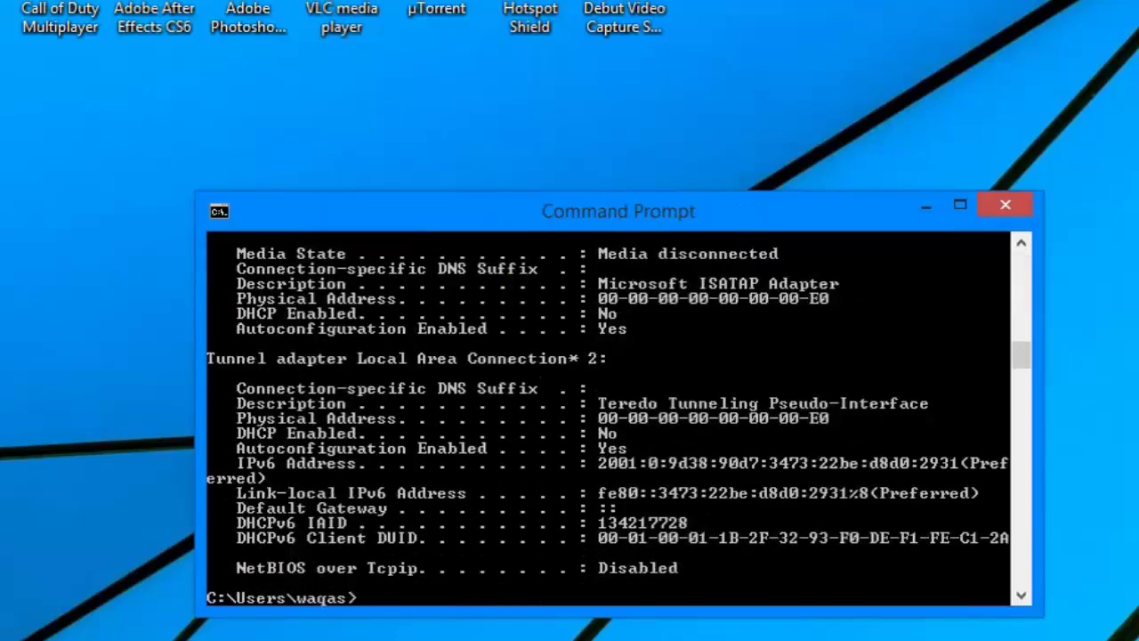
Scroll up to the Wi-Fi adapter section showing physical address 44-6D-57-5E-1C-43.
left_click(1021, 245)
left_click(1021, 246)
left_click(1021, 246)
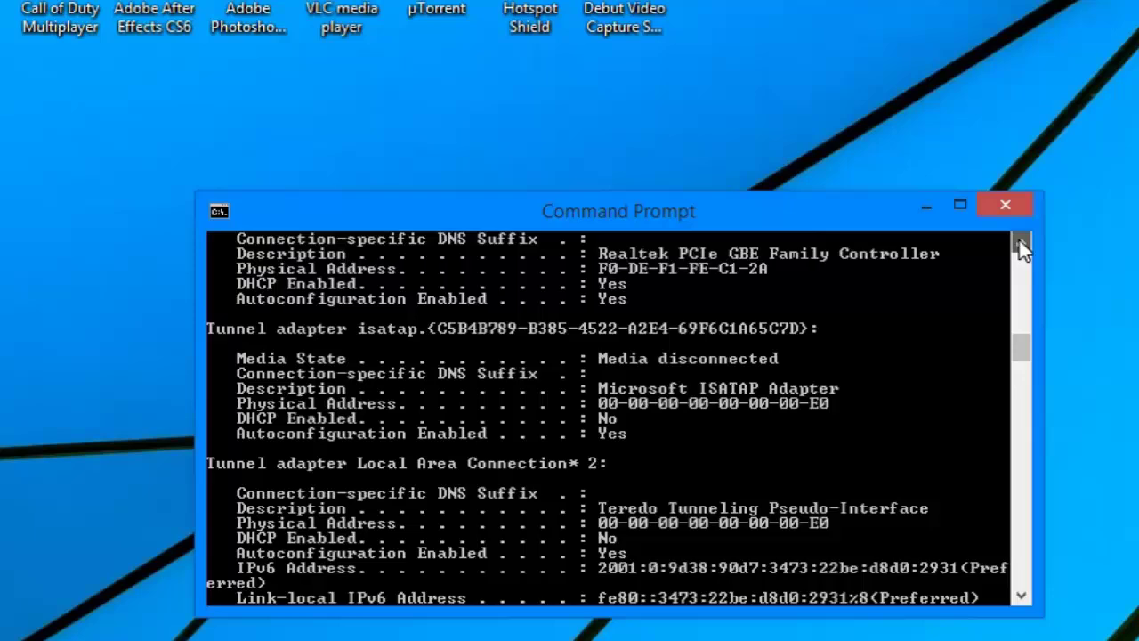
left_click(1021, 246)
left_click(1021, 246)
left_click(1021, 246)
left_click(1021, 245)
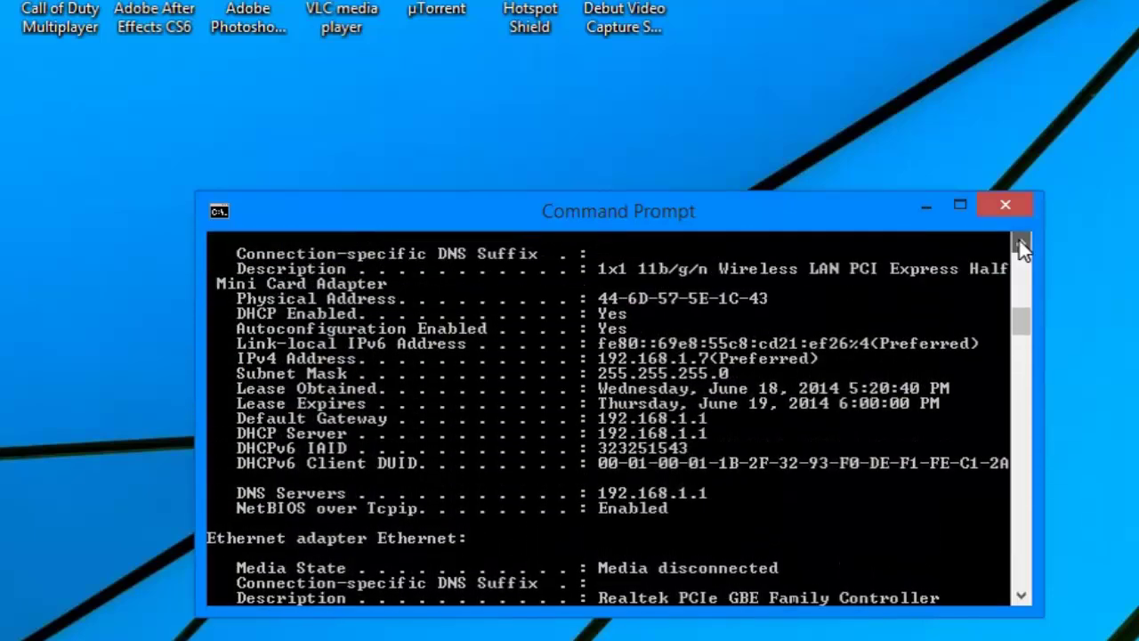
left_click(1021, 245)
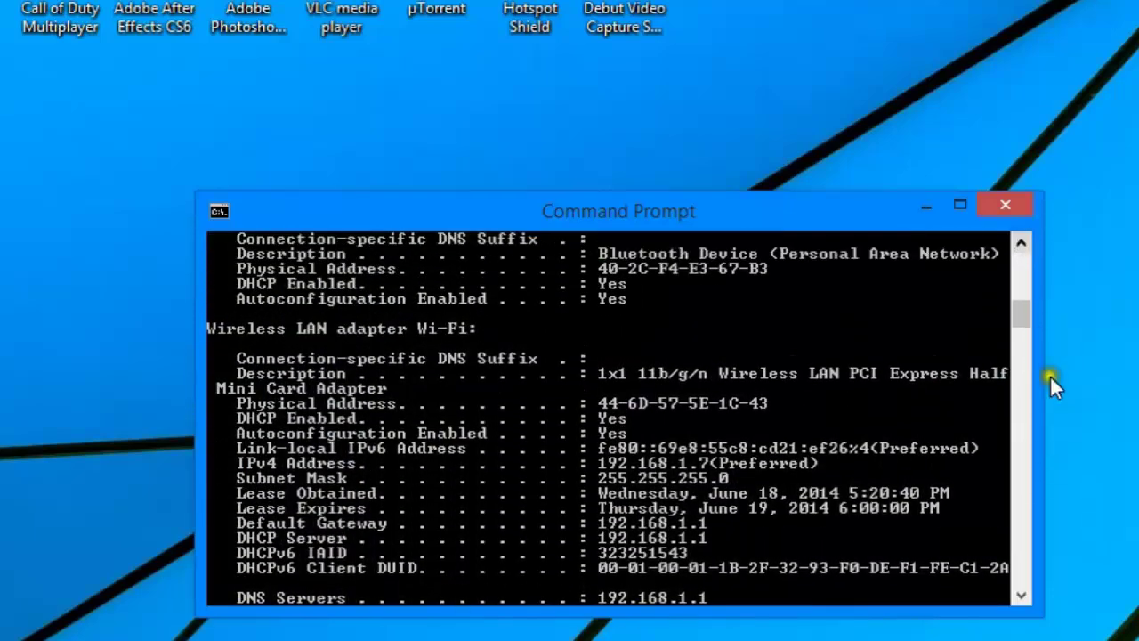
left_click(1021, 593)
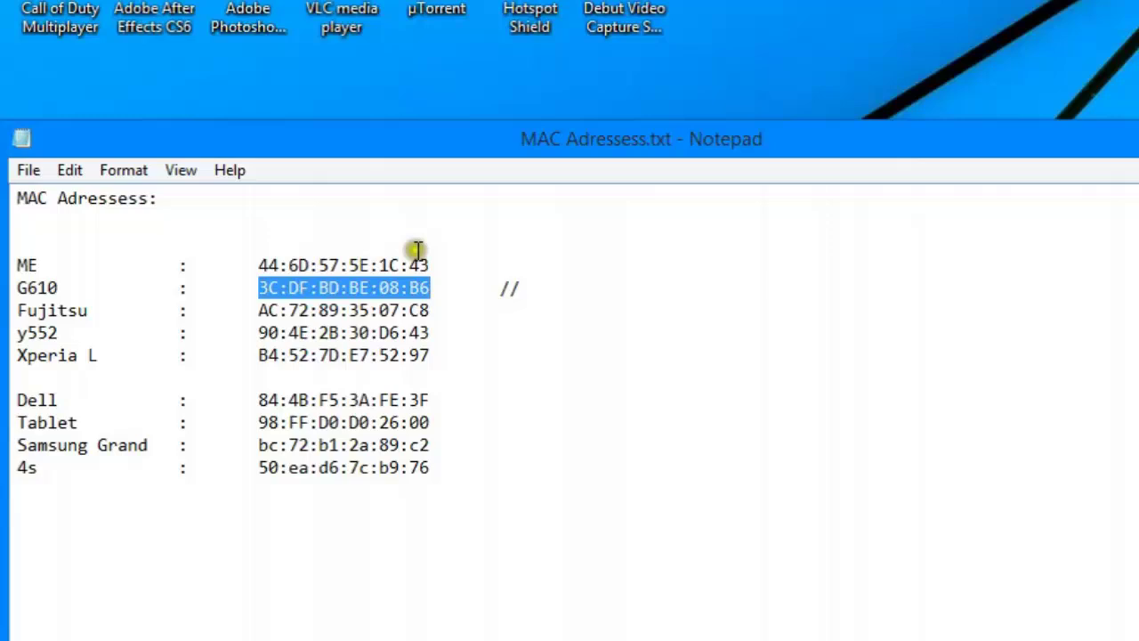
Match the ME MAC 44:6D:57:5E:1C:43 to the router's first allowed address, then minimise Notepad.
left_click_drag(429, 265, 261, 256)
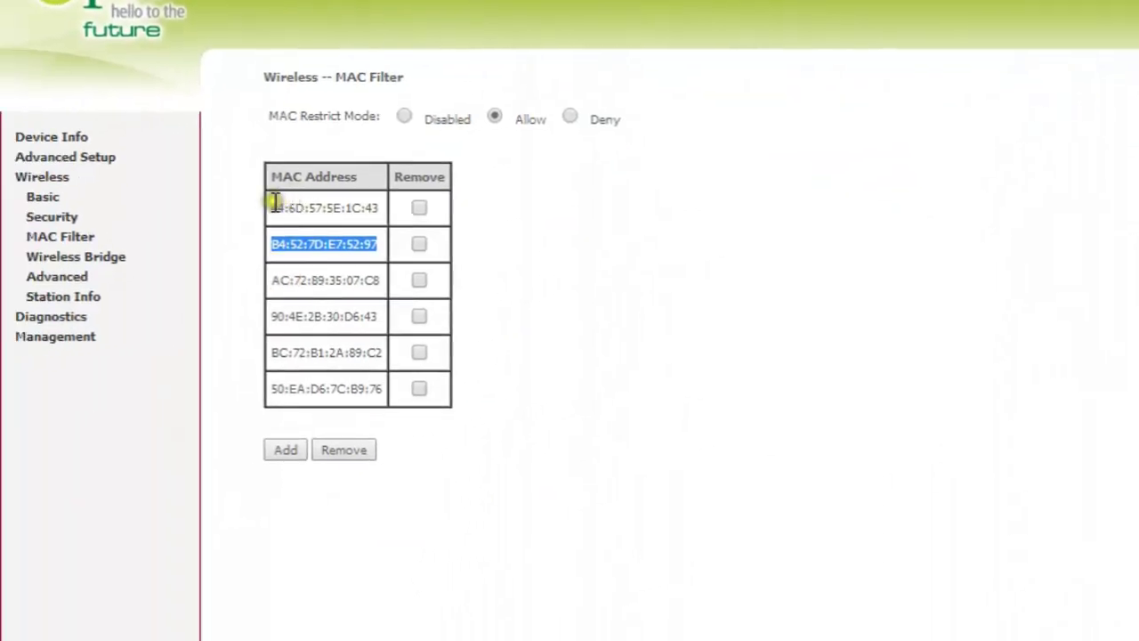
left_click_drag(275, 203, 376, 205)
left_click(365, 214)
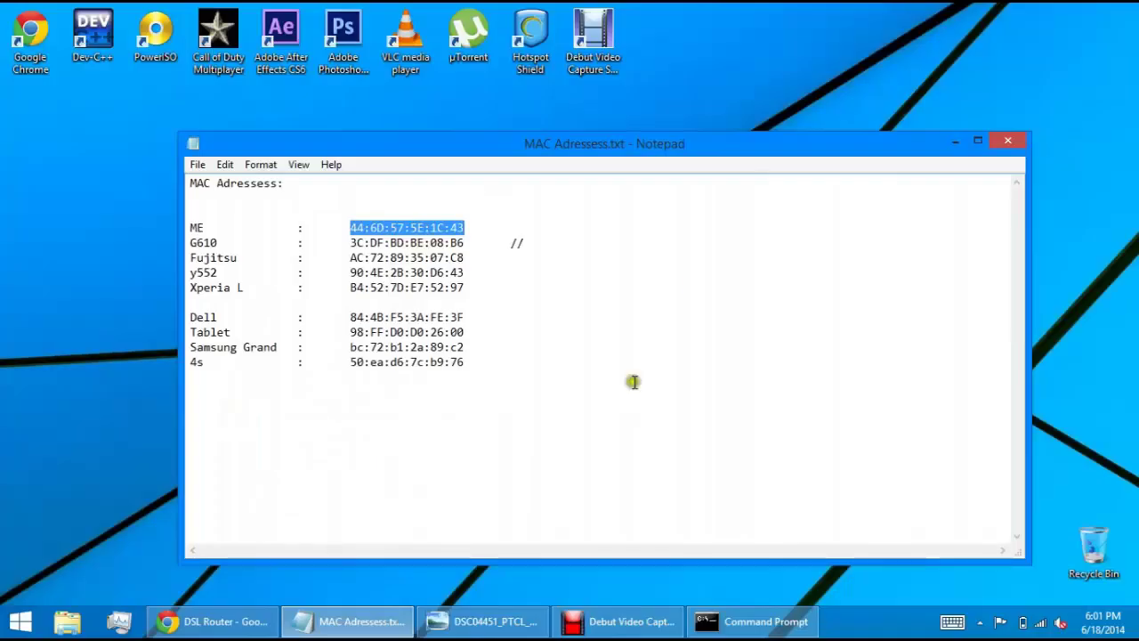
left_click_drag(599, 151, 555, 142)
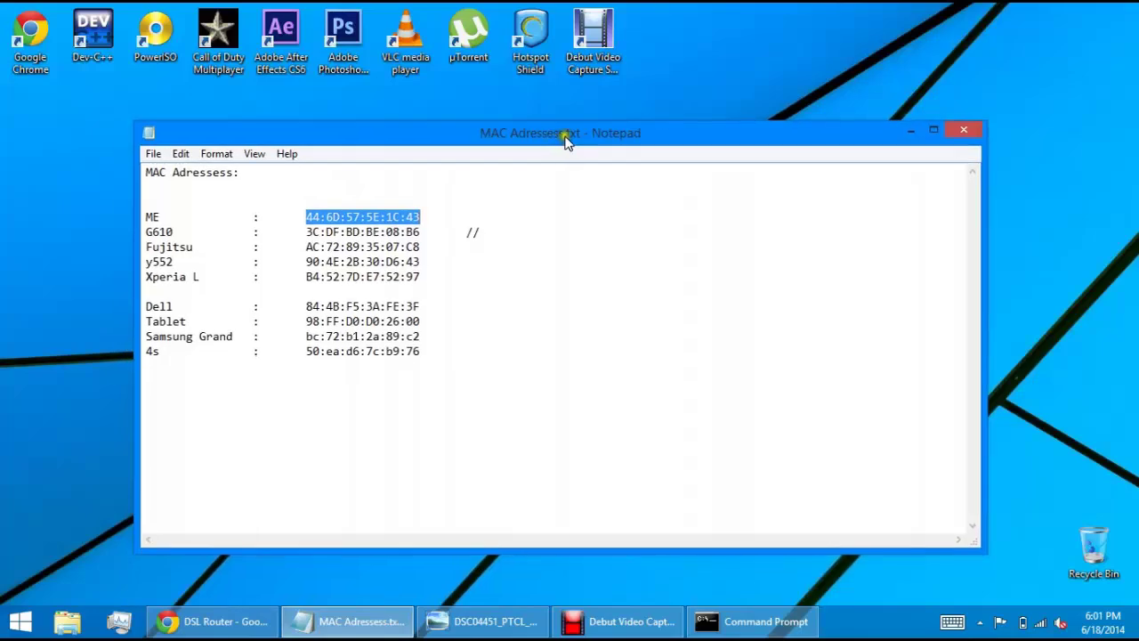
left_click(907, 131)
Close the Command Prompt window showing Wi-Fi physical address 44-6D-57-5E-1C-43.
left_click(846, 187)
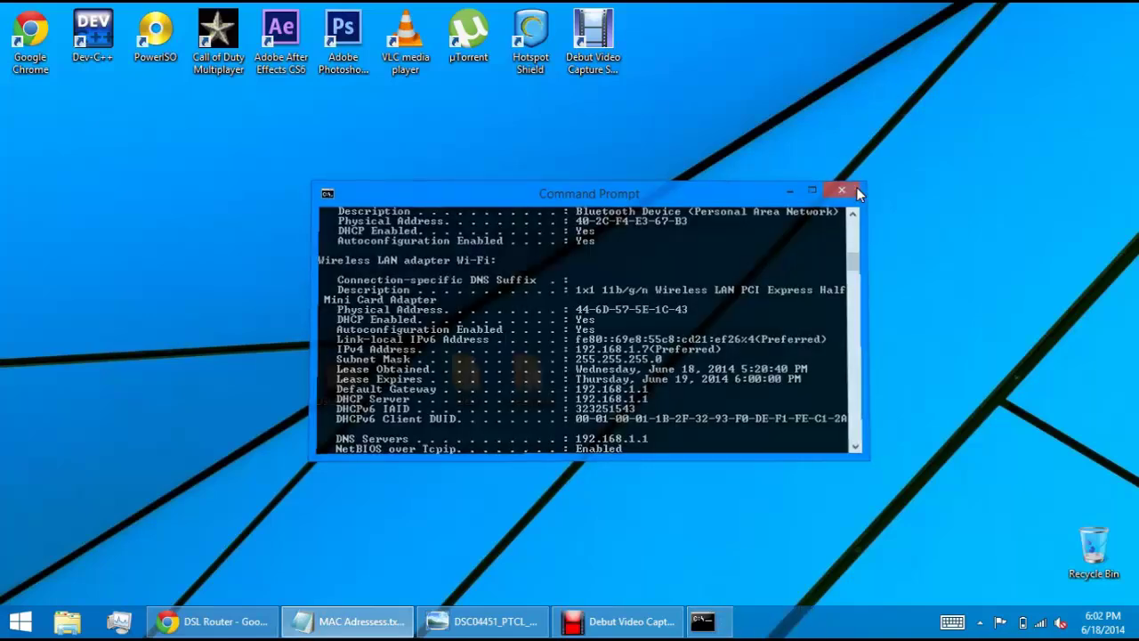